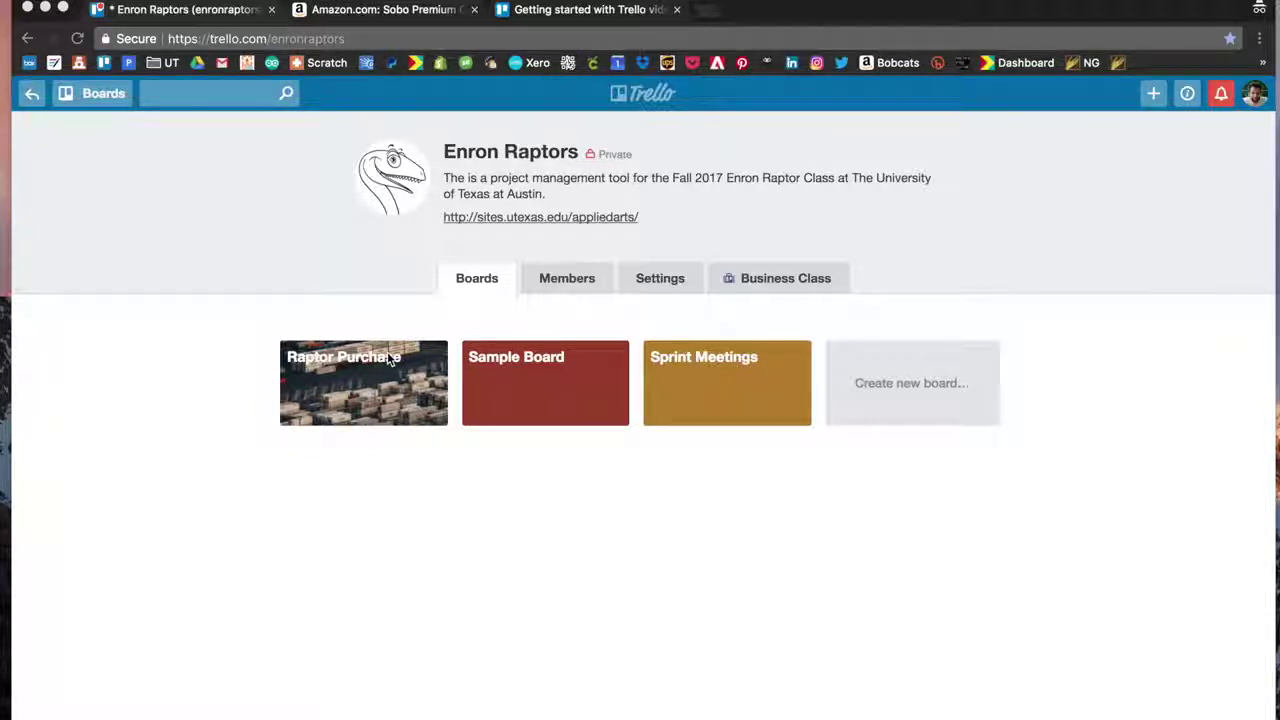
# Switch to the Trello Help article with the getting-started video demo and look over the video and its transcript
pyautogui.click(563, 12)
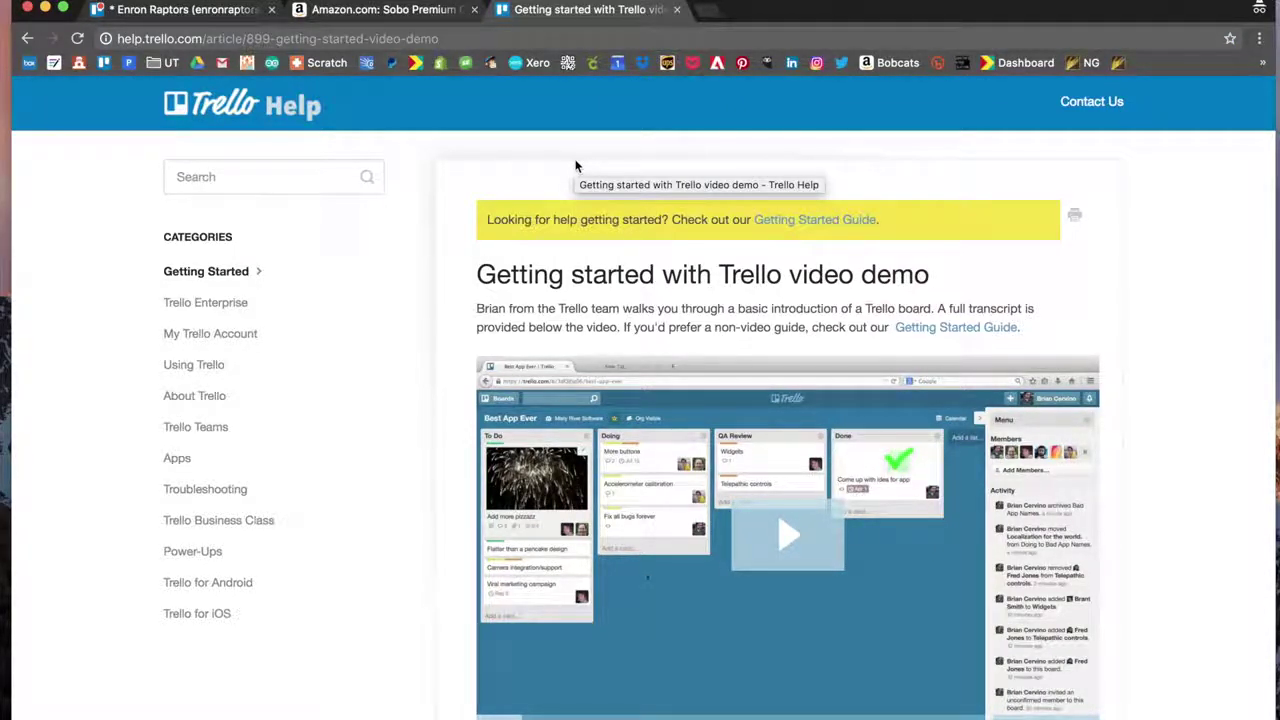
pyautogui.scroll(-3, 506, 598)
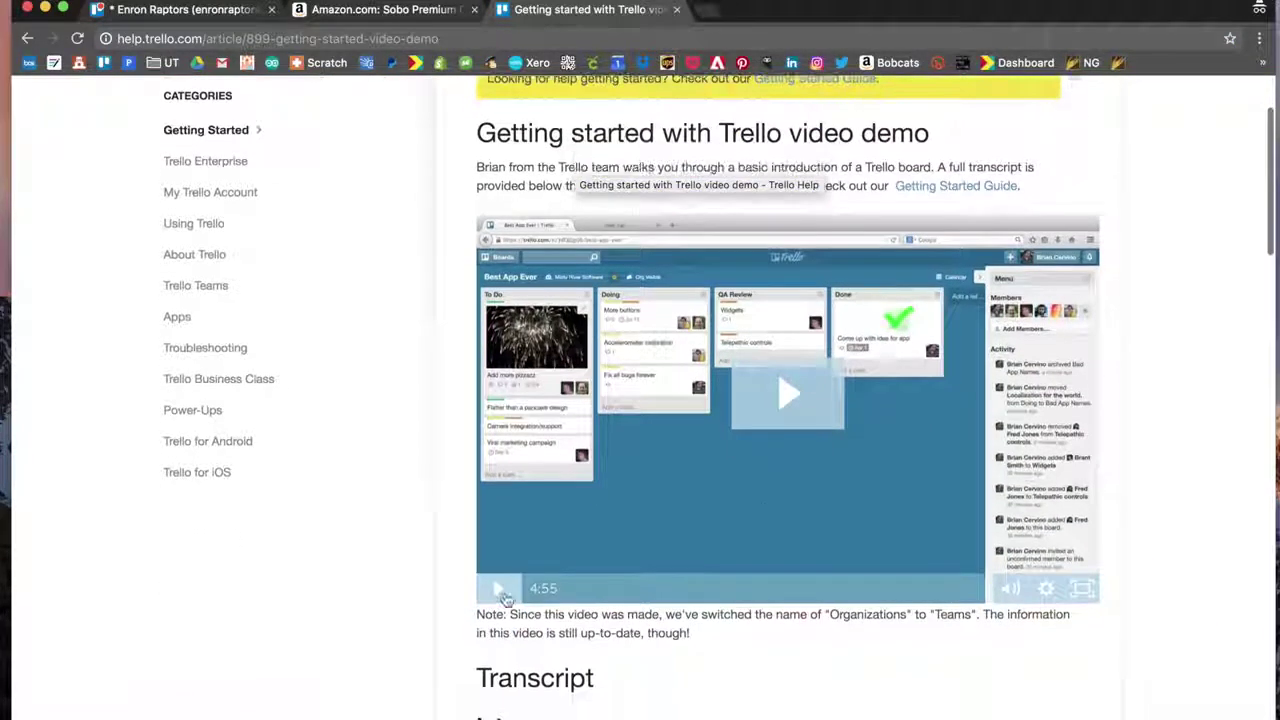
pyautogui.scroll(-3, 829, 530)
pyautogui.scroll(2, 829, 530)
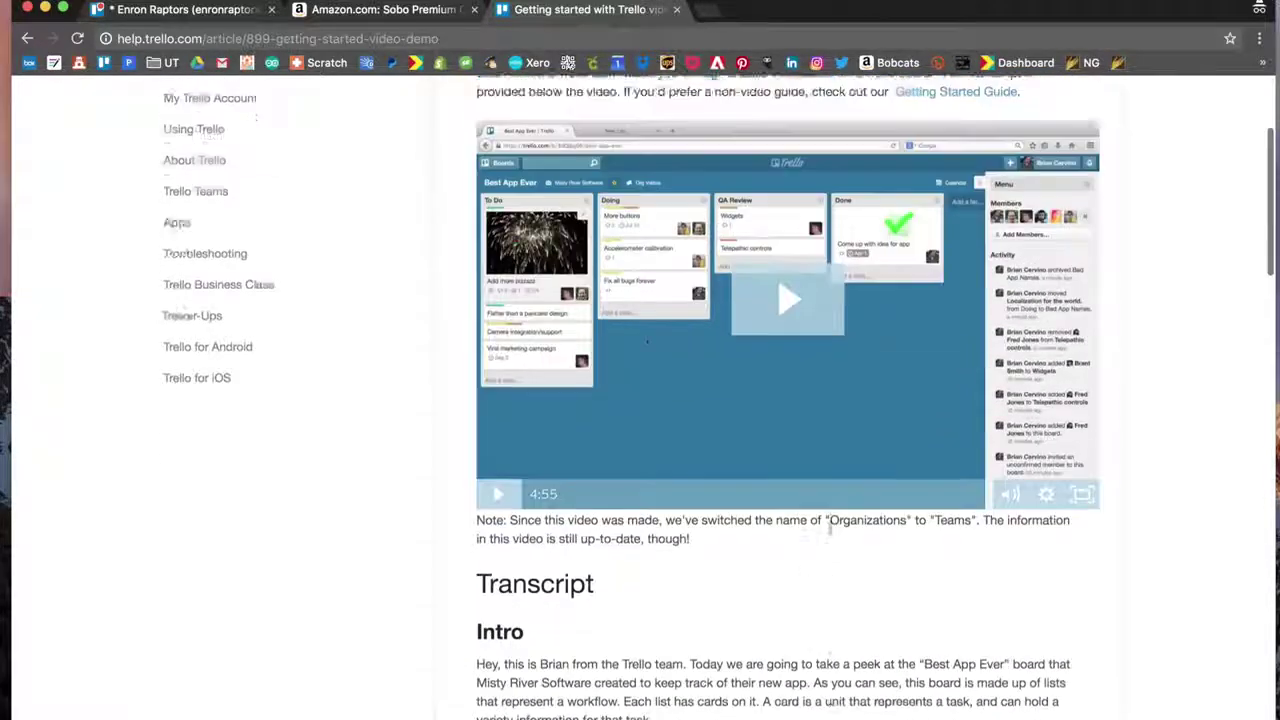
pyautogui.scroll(2, 829, 530)
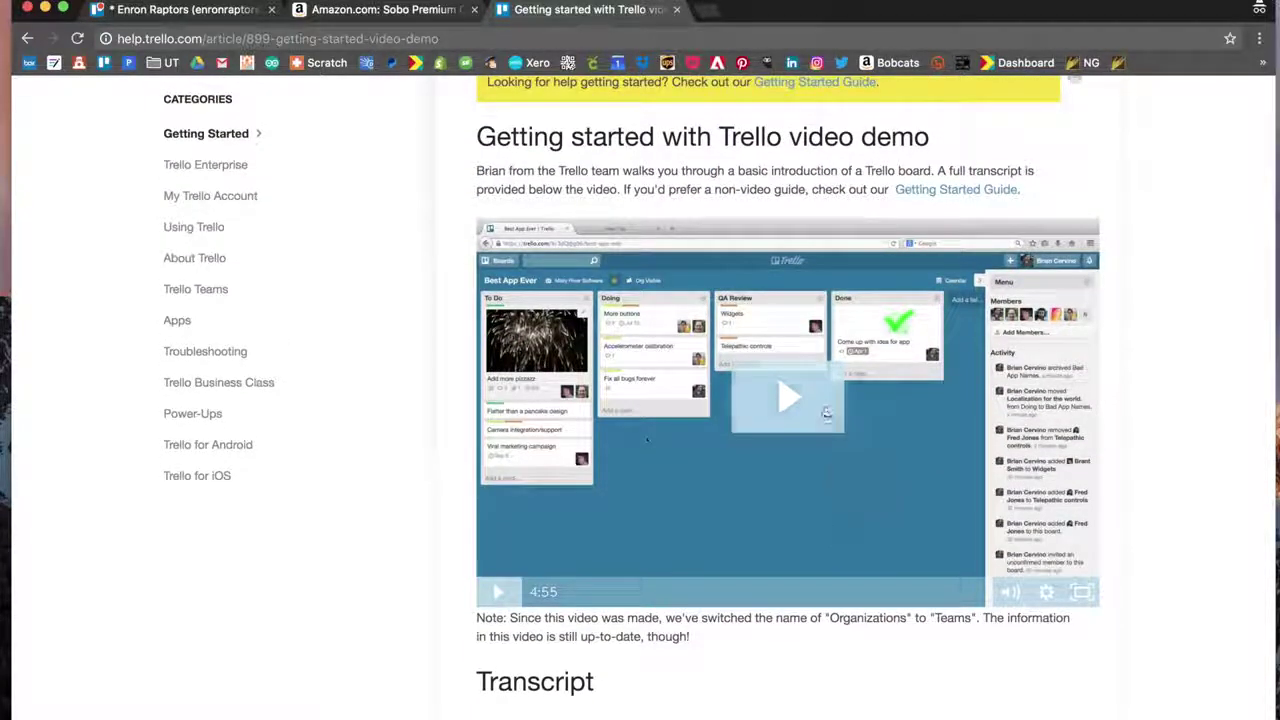
pyautogui.scroll(2, 826, 412)
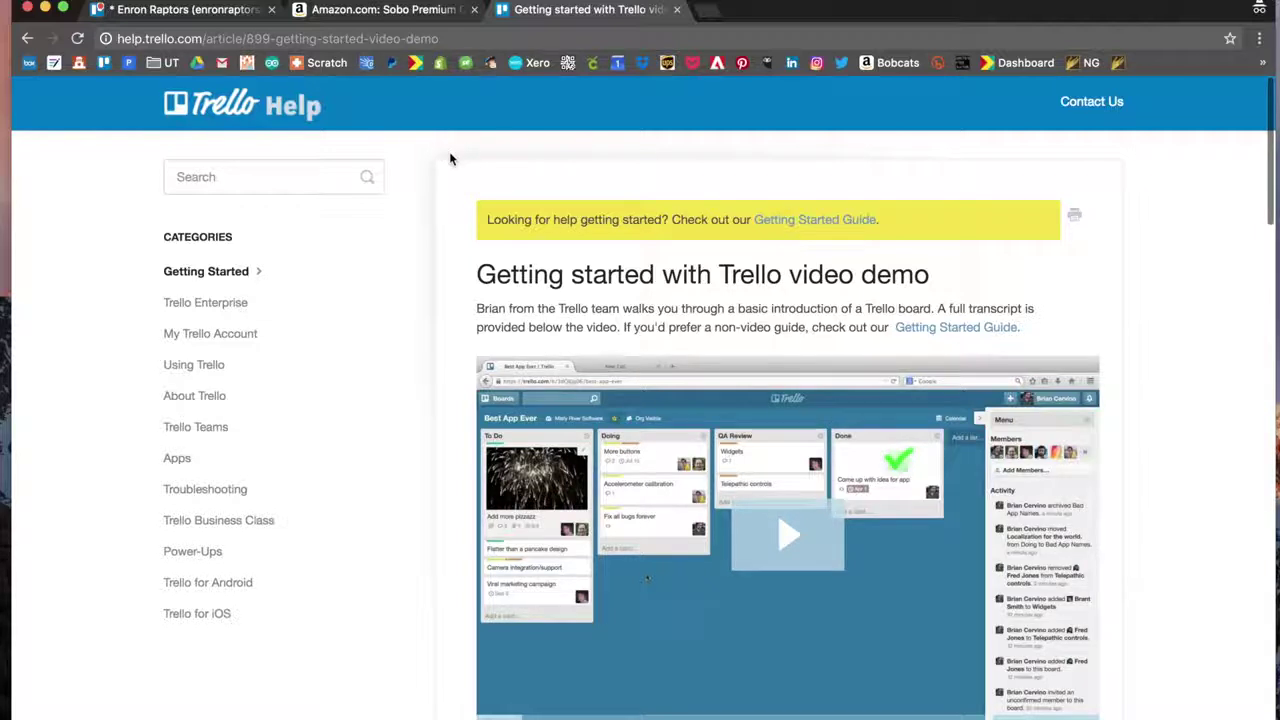
# Return to the Enron Raptors team page, open the Sprint Meetings board and look through its meeting lists
pyautogui.click(165, 14)
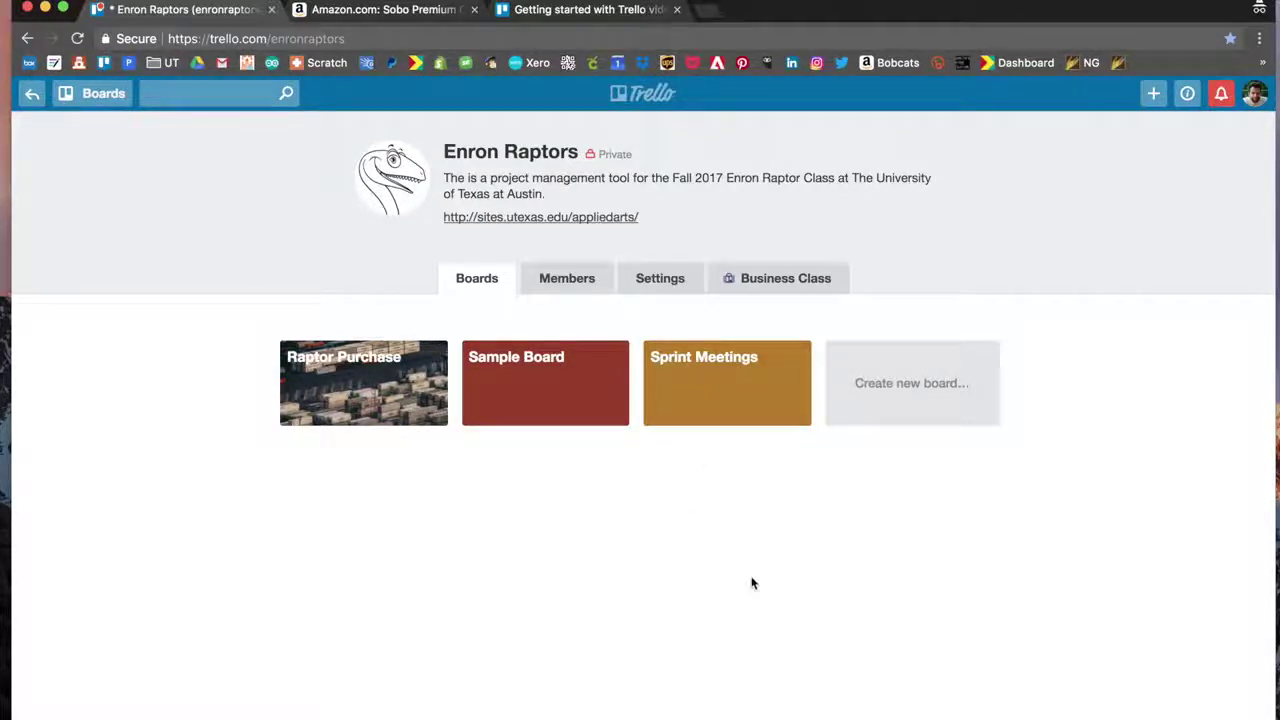
pyautogui.click(741, 400)
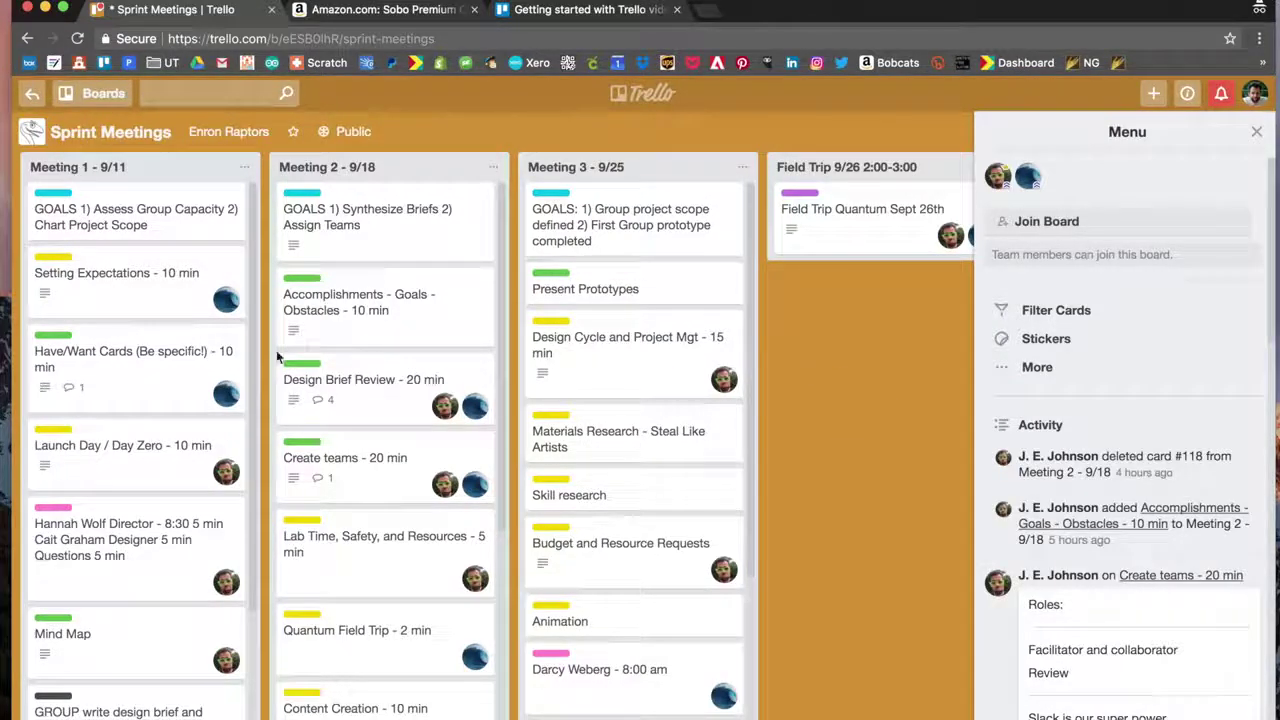
pyautogui.hscroll(10, 276, 350)
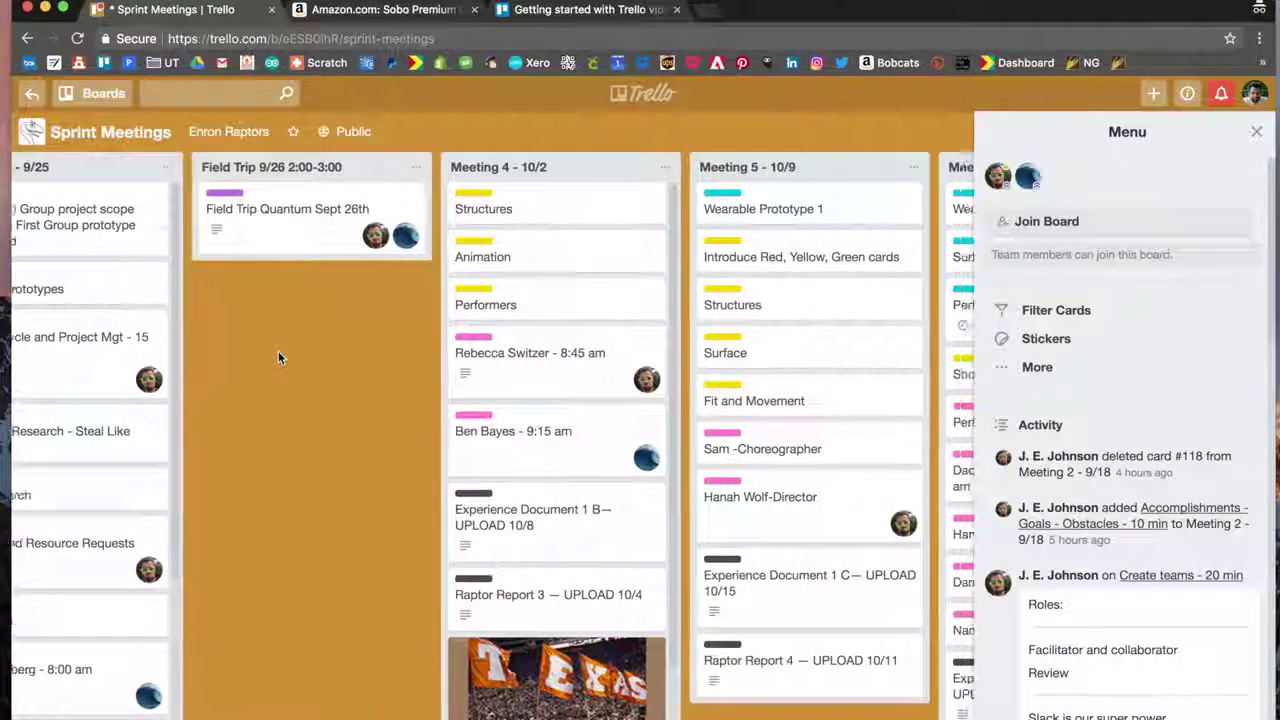
pyautogui.hscroll(-10, 284, 357)
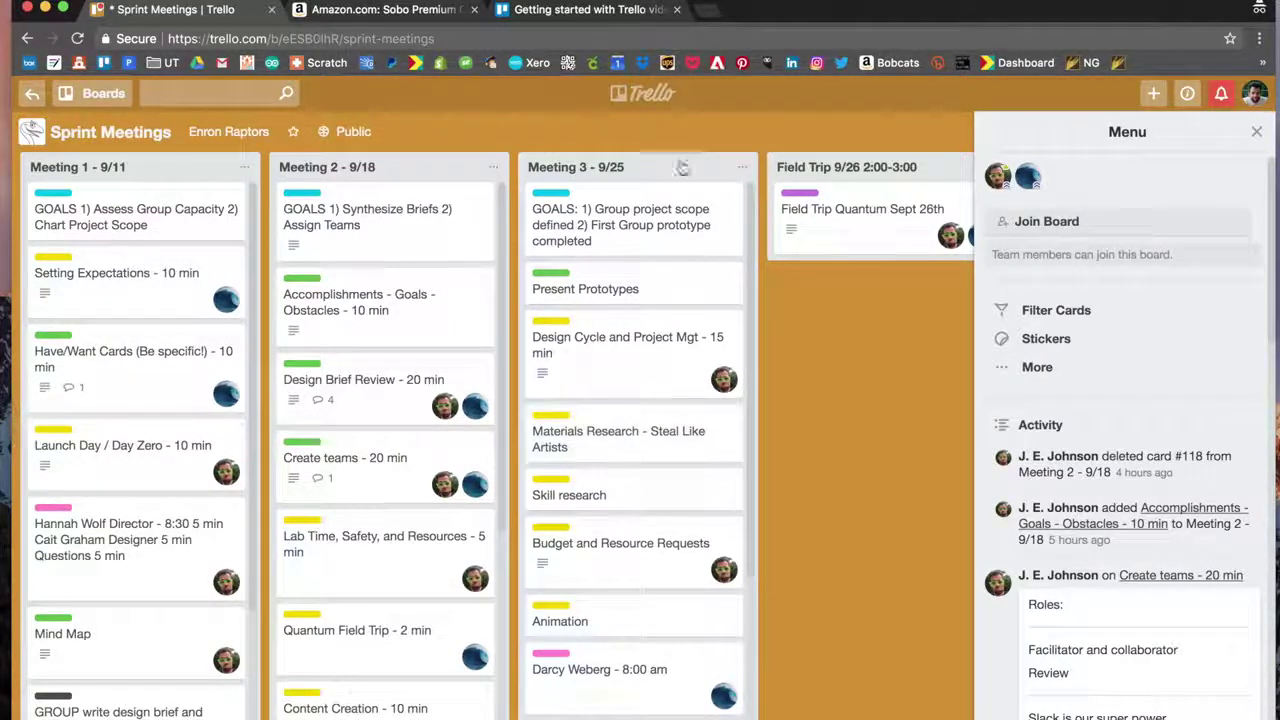
# Go back to the team's boards, open the Sample Board and look across its lists
pyautogui.click(27, 39)
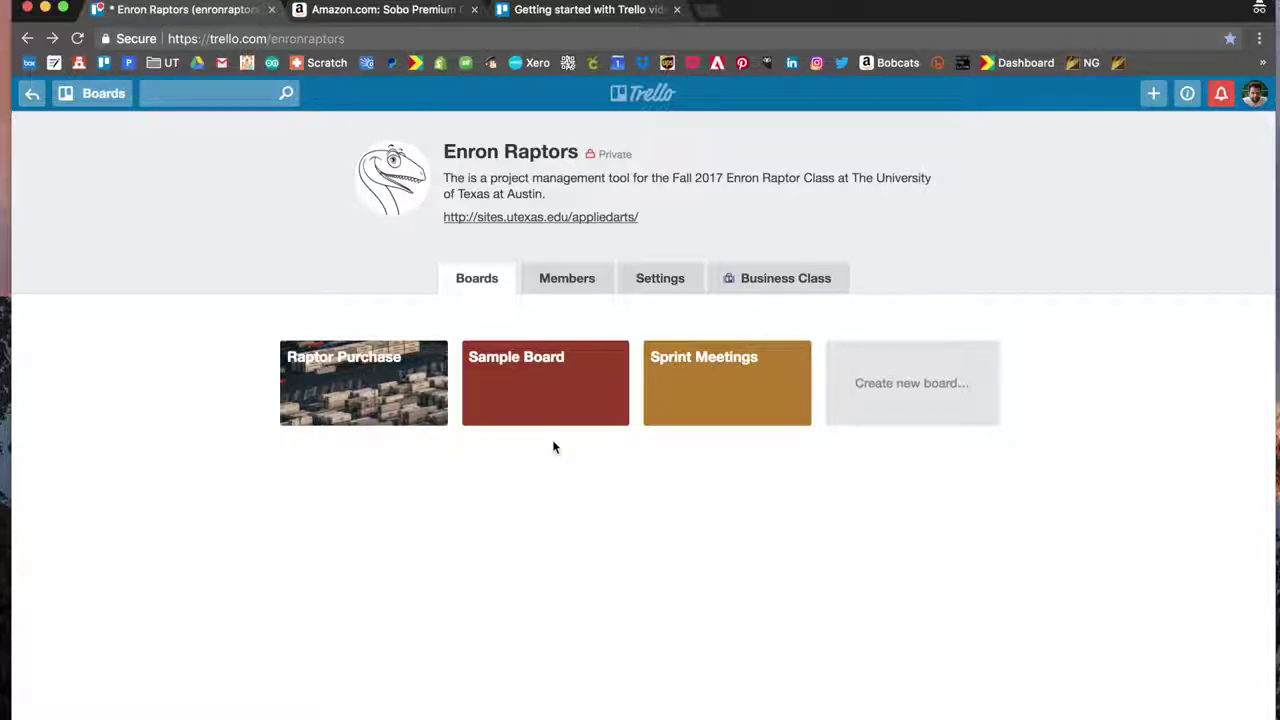
pyautogui.click(553, 397)
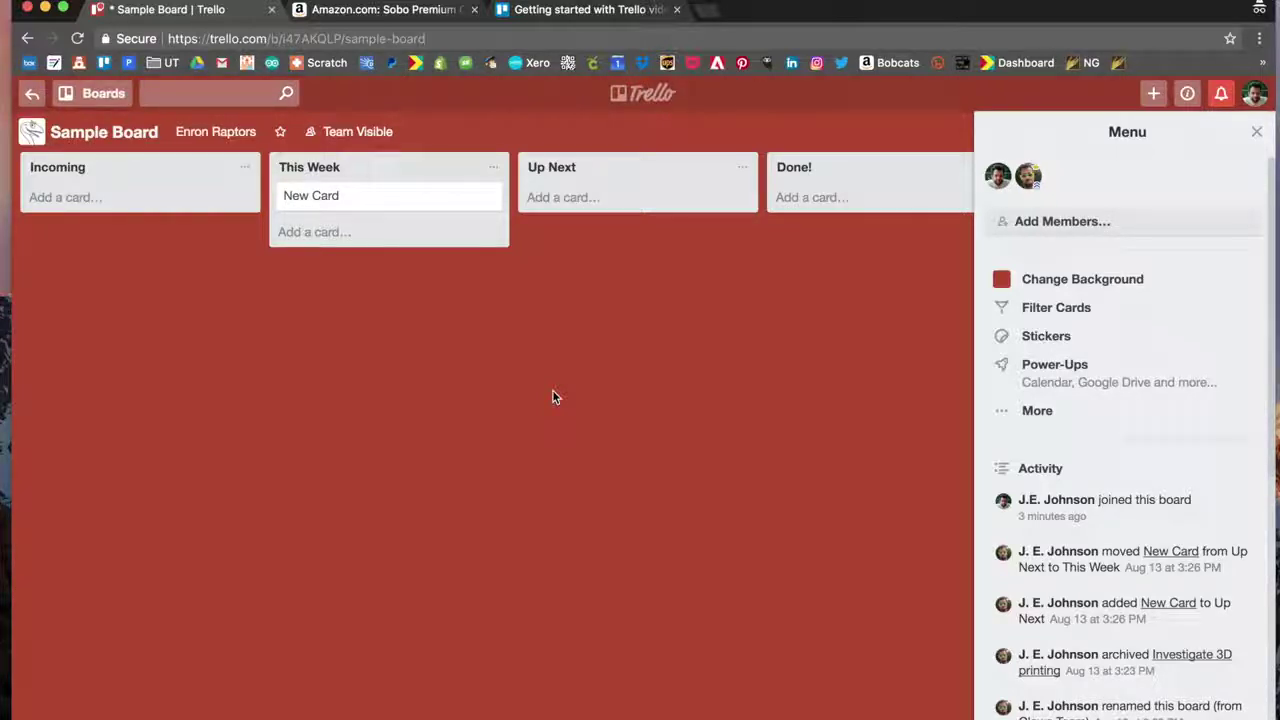
pyautogui.hscroll(5, 553, 397)
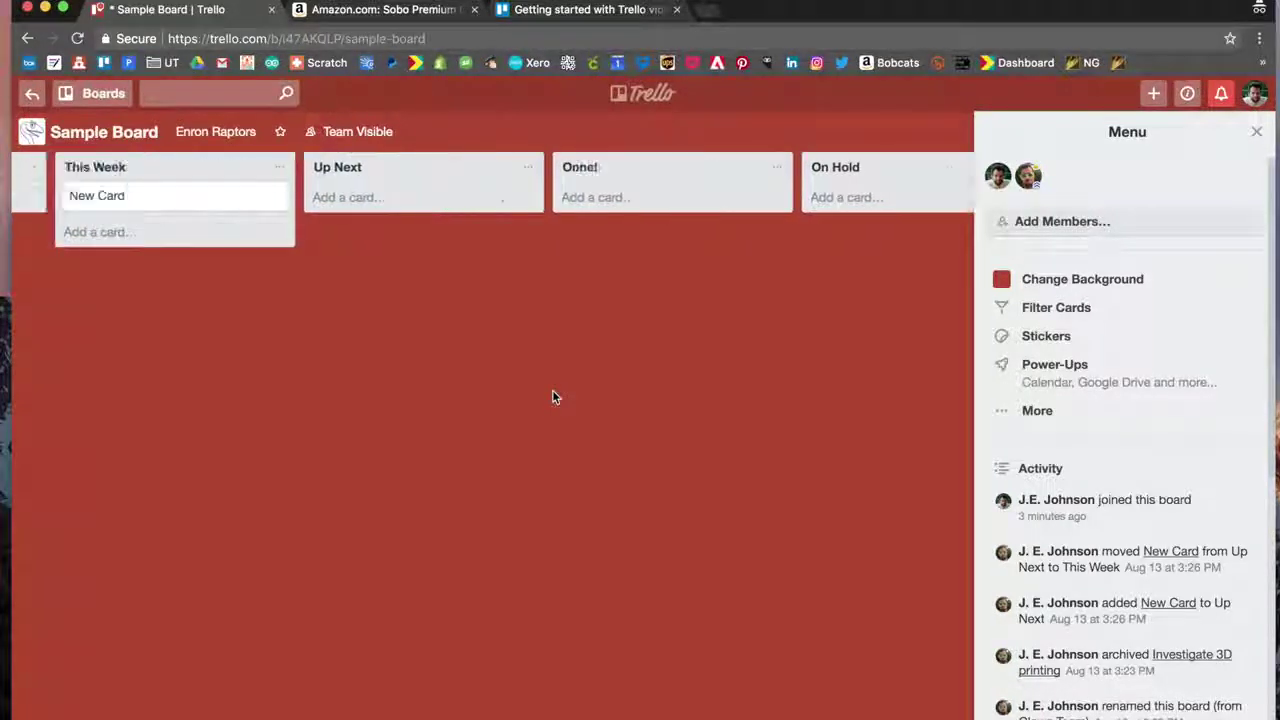
pyautogui.hscroll(-5, 553, 397)
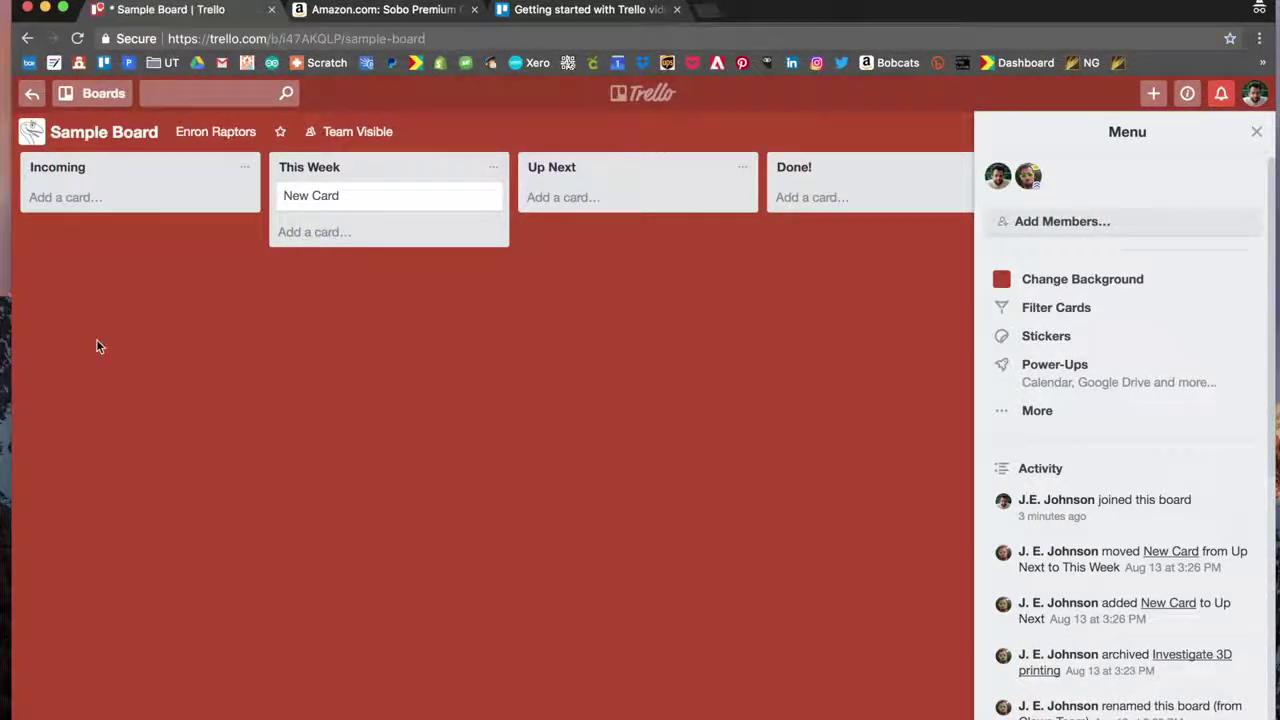
# Add a card named "model the claw" to the Incoming list and assign the other board member to it
pyautogui.click(133, 197)
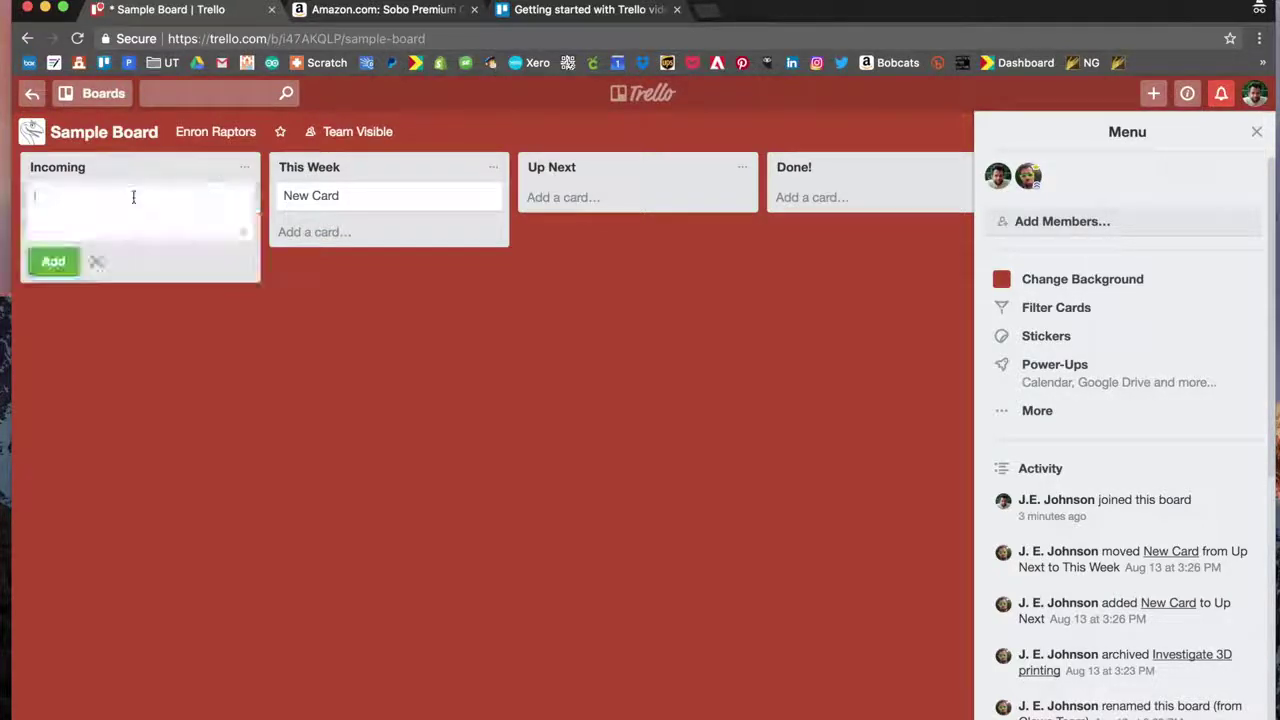
pyautogui.write('model the cl')
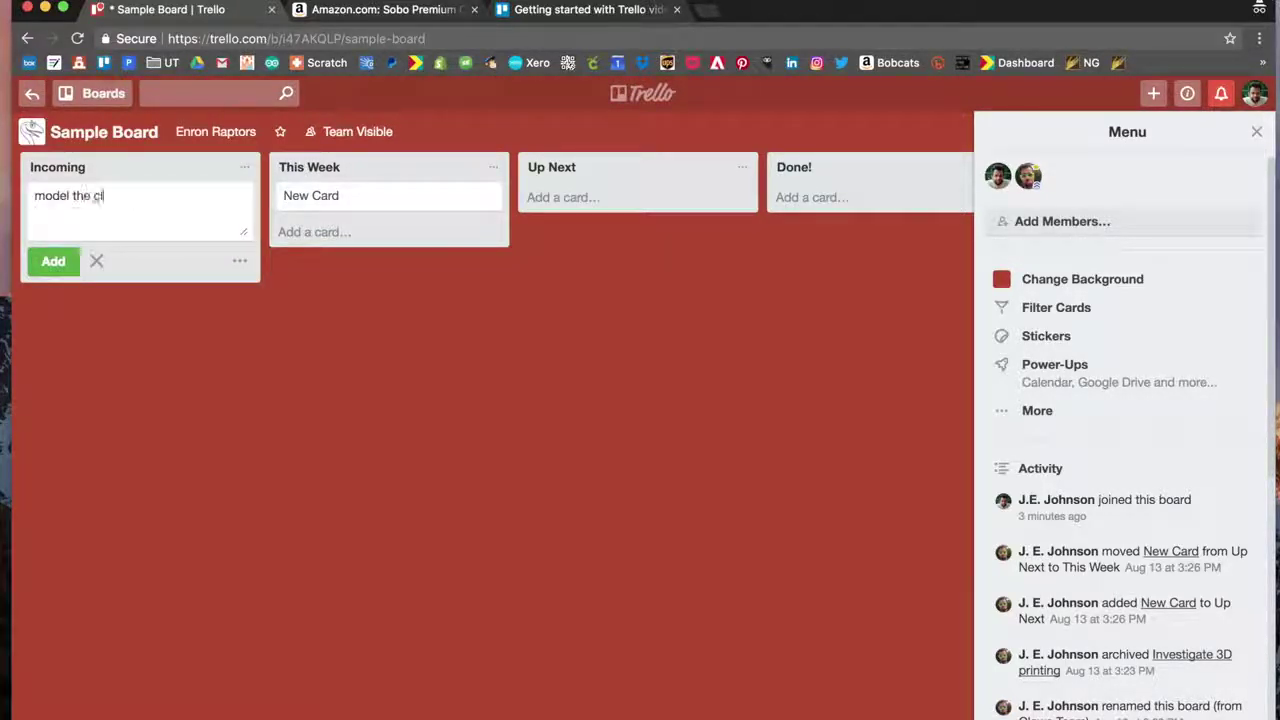
pyautogui.write('aw')
pyautogui.press('Return')
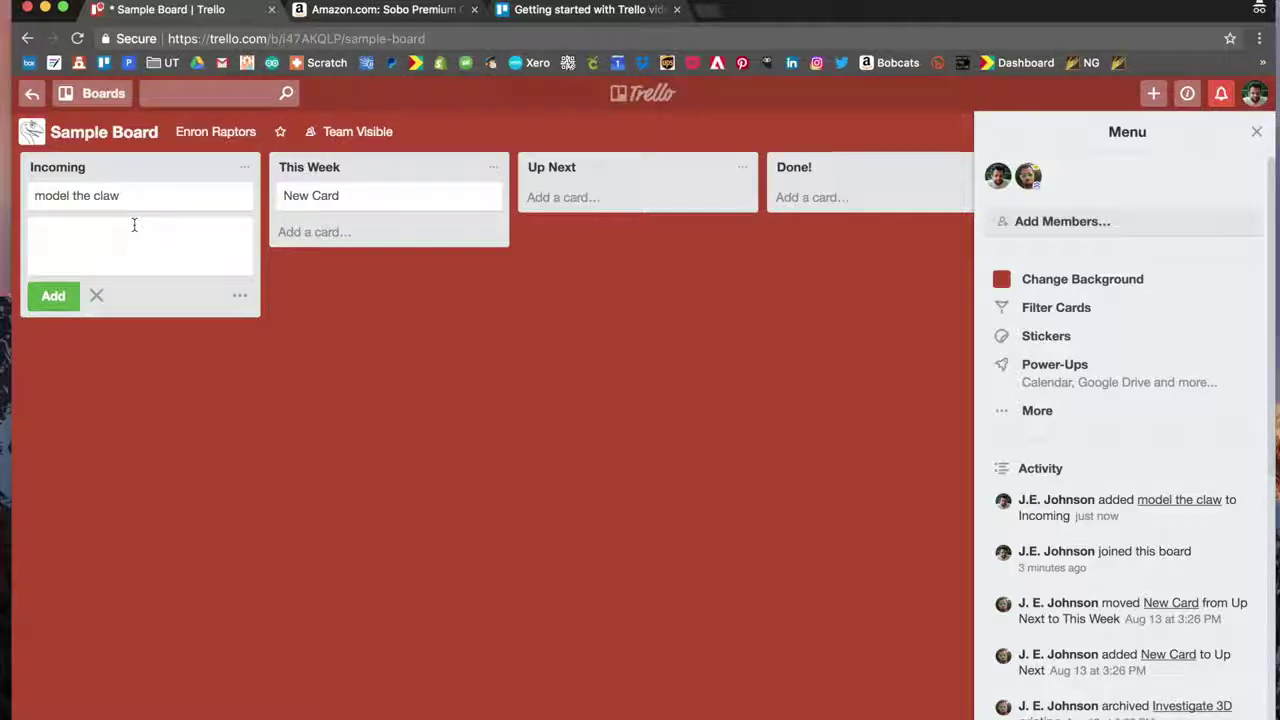
pyautogui.click(1028, 176)
pyautogui.moveTo(1028, 176); pyautogui.dragTo(186, 200)
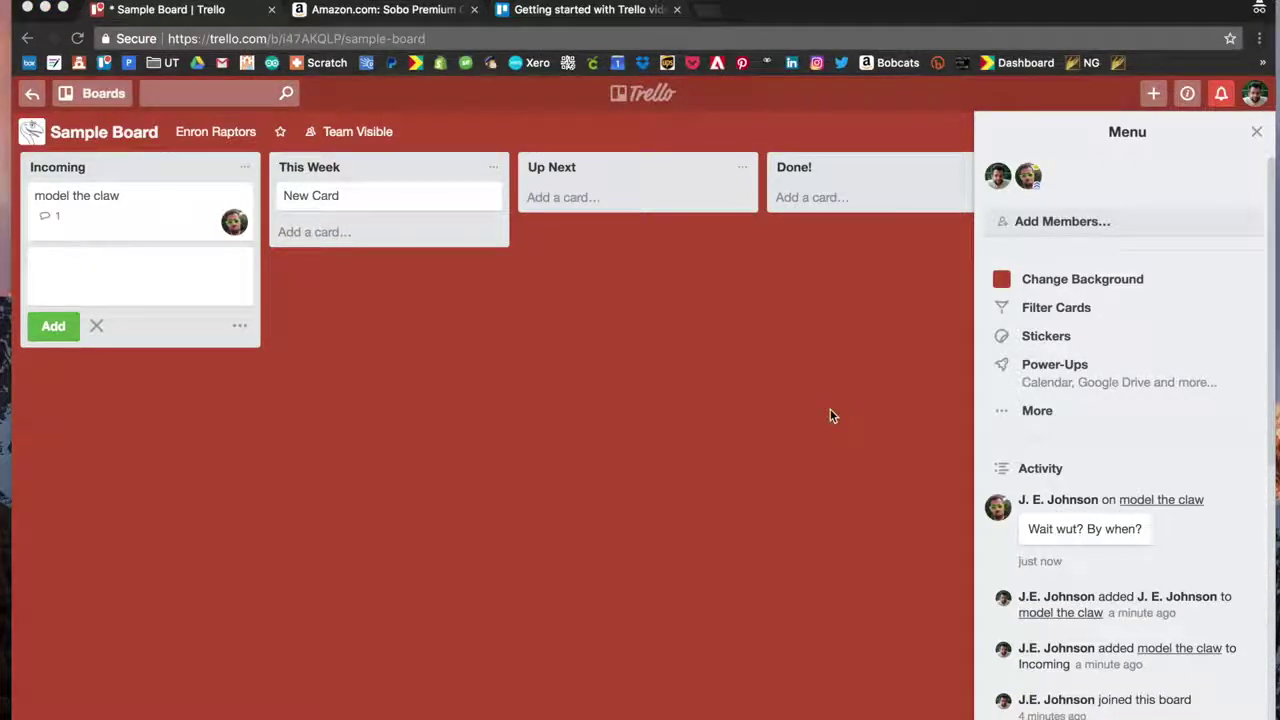
# Reply to the comment on the "model the claw" card with "Tomorrow at 8:00am!!!" and close the card
pyautogui.click(142, 218)
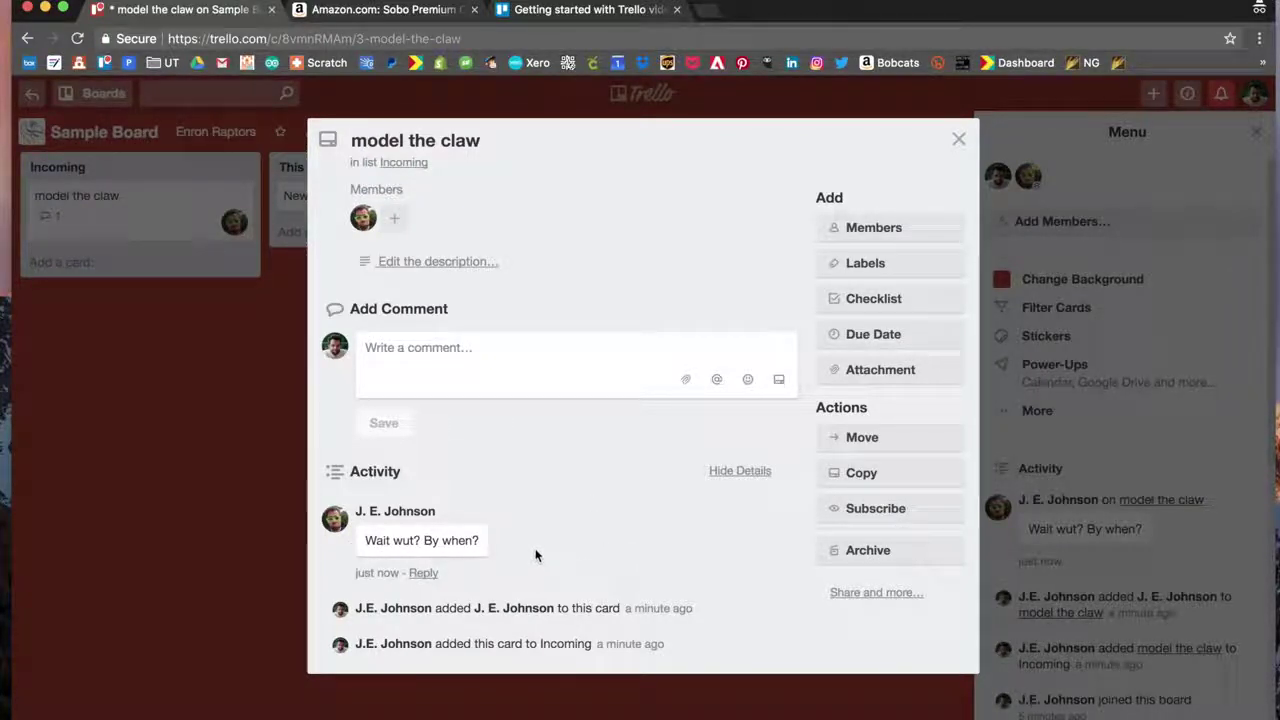
pyautogui.click(428, 576)
pyautogui.write('Tomorr')
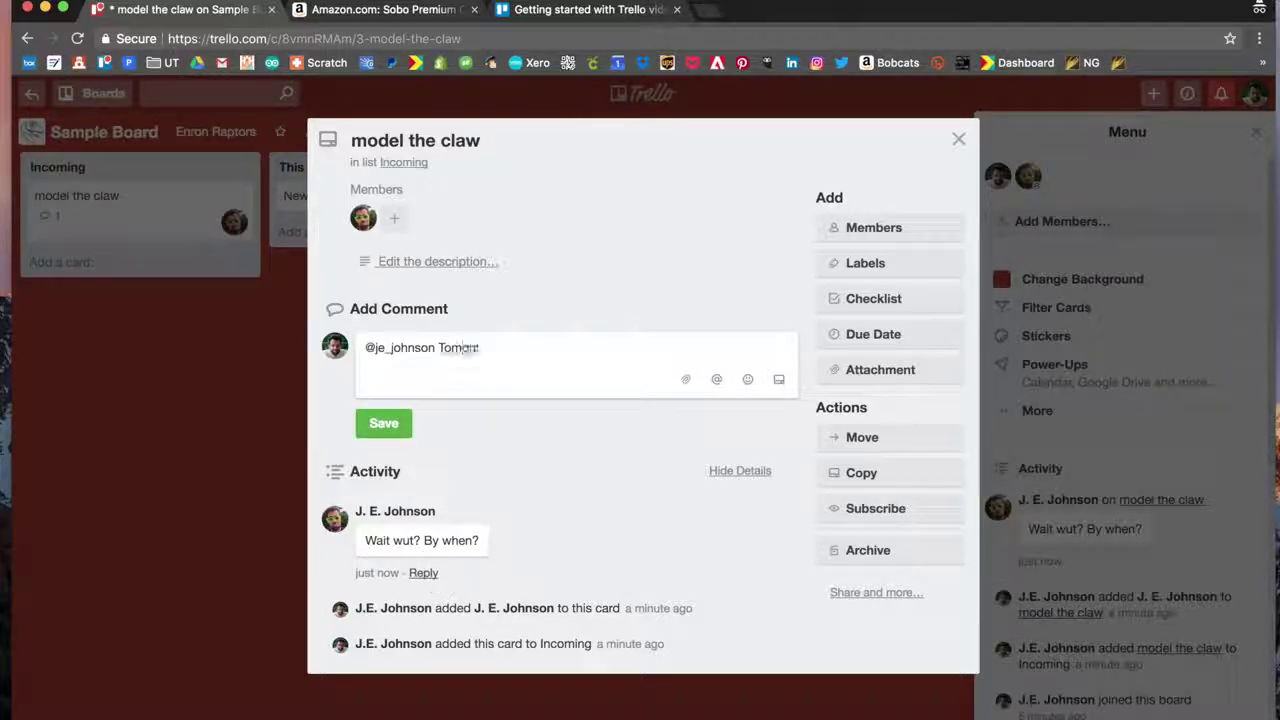
pyautogui.write('ow at 8:00am!!!')
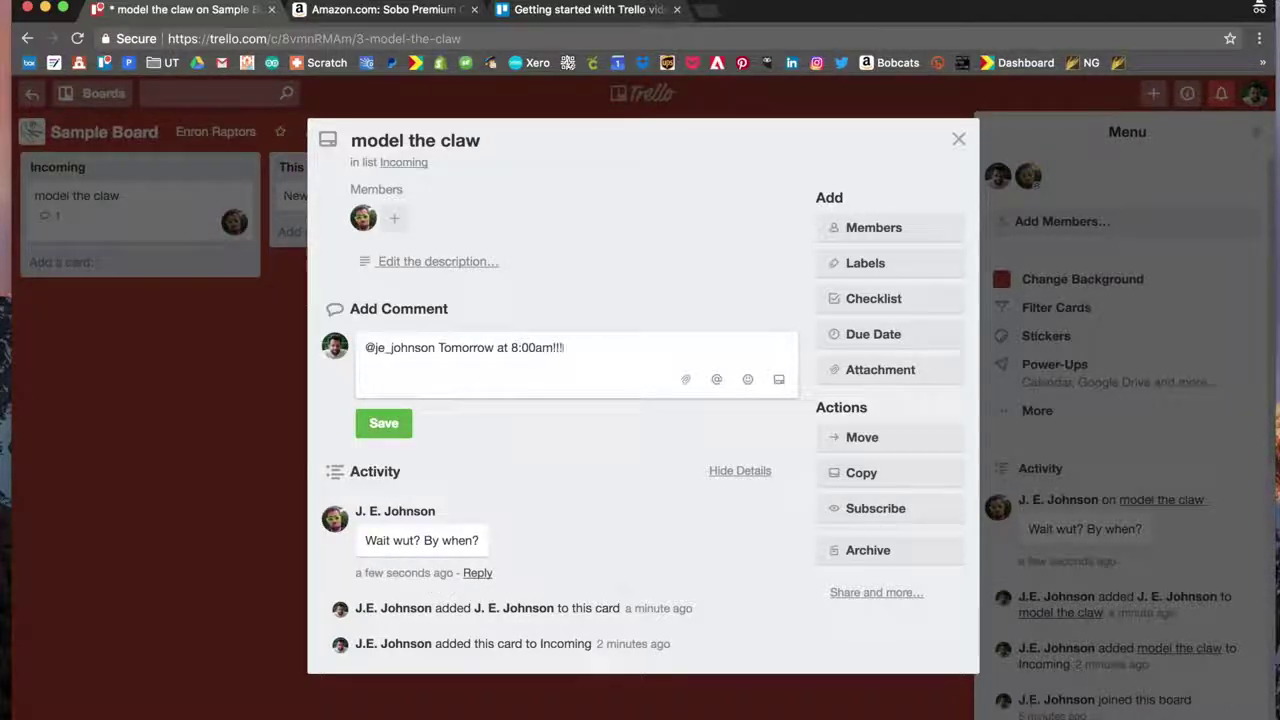
pyautogui.press('Return')
pyautogui.click(389, 428)
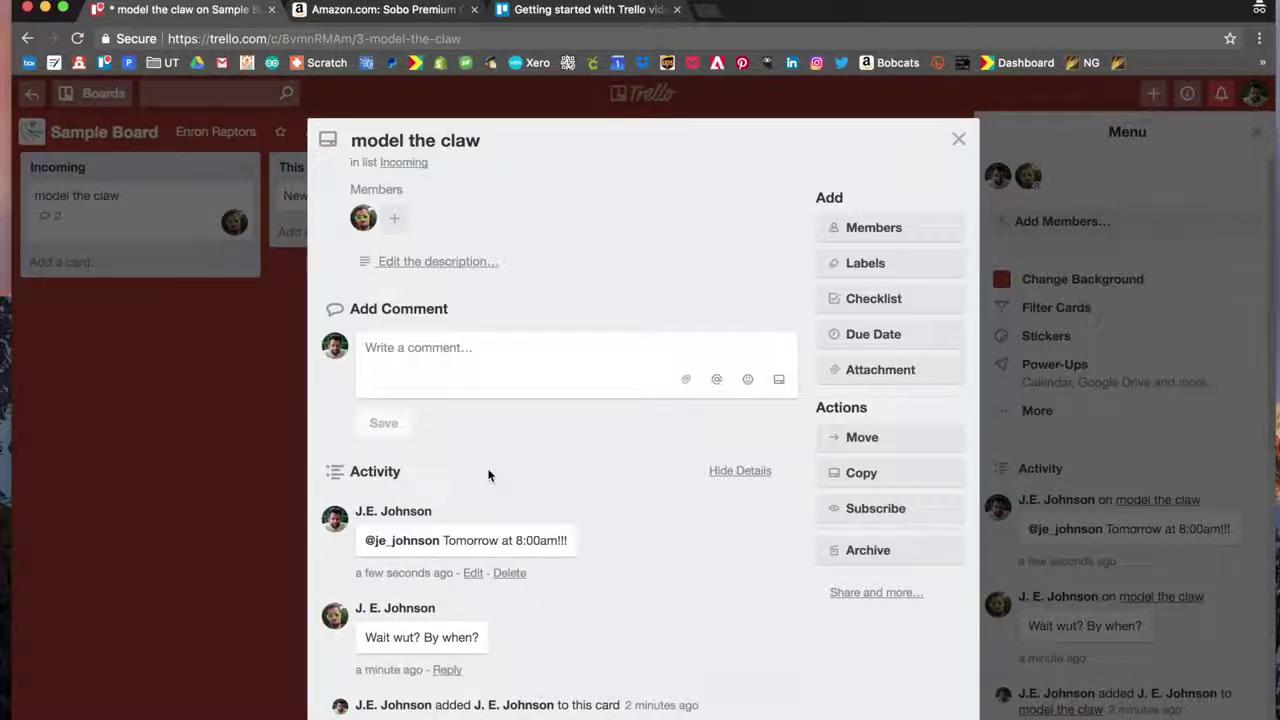
pyautogui.click(959, 141)
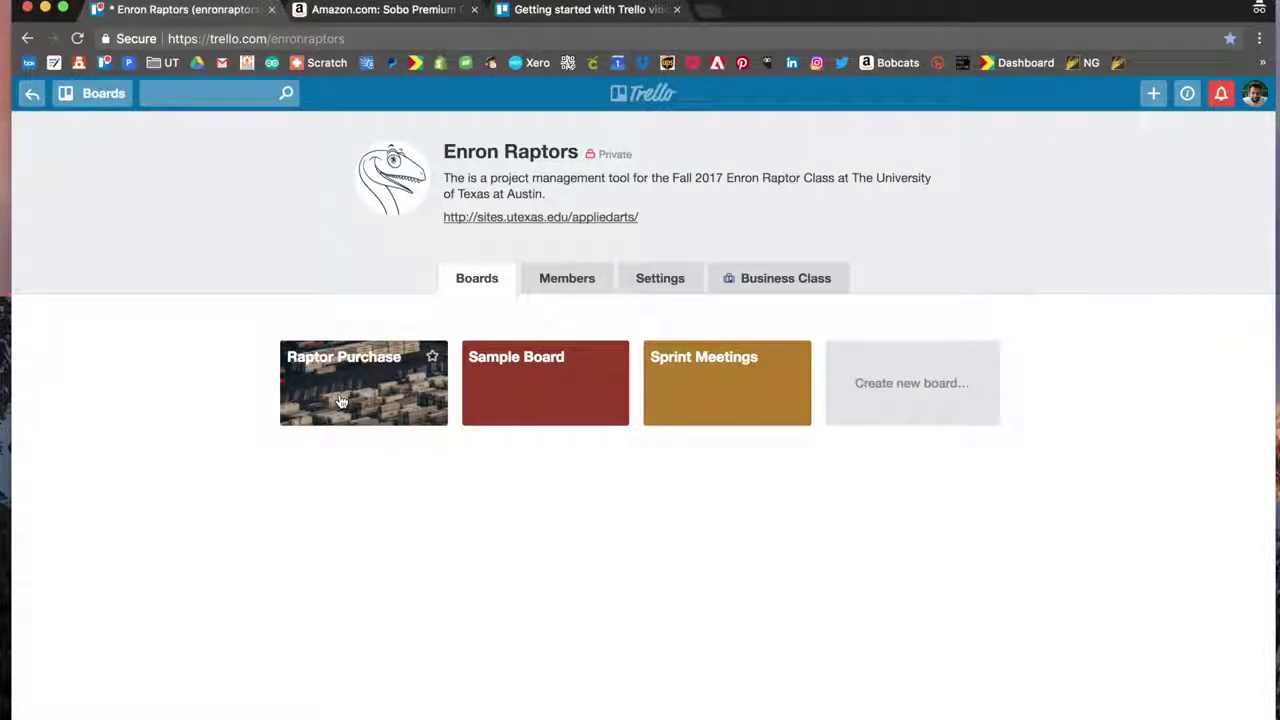
# Join the team's Raptor Purchase board and add a card named "Sobo glue" to its Incoming list
pyautogui.click(343, 400)
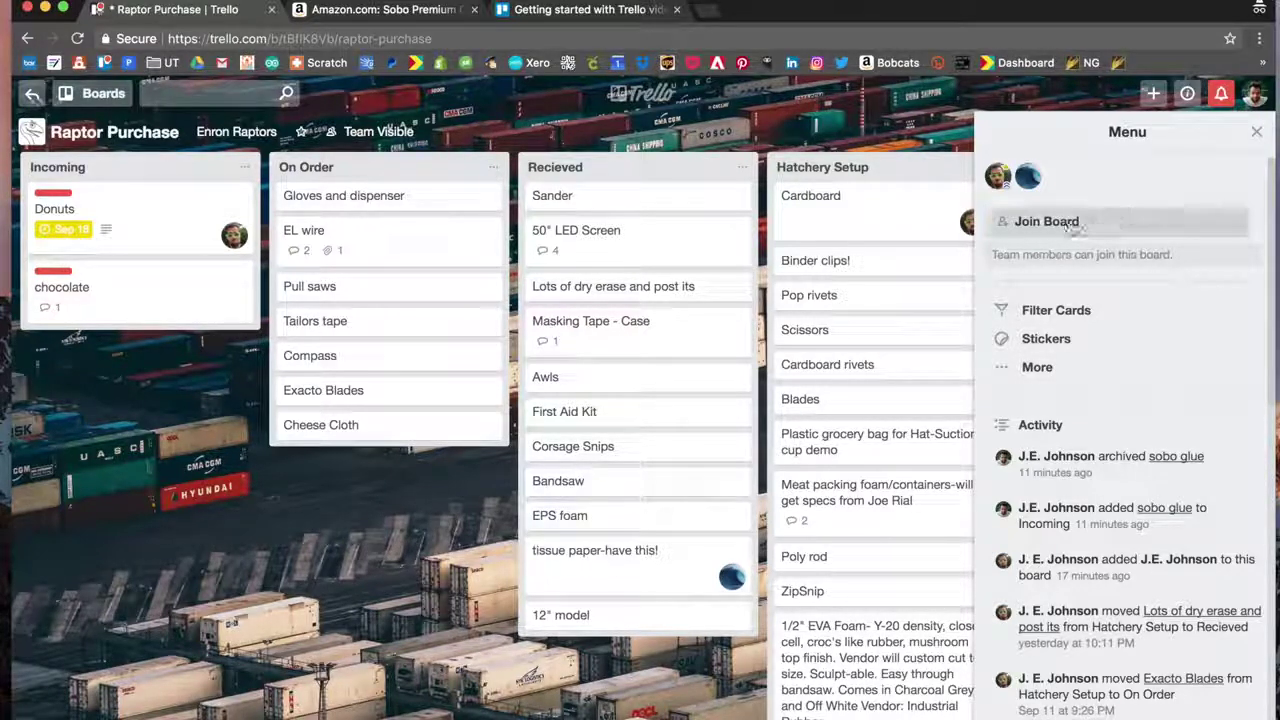
pyautogui.click(1069, 226)
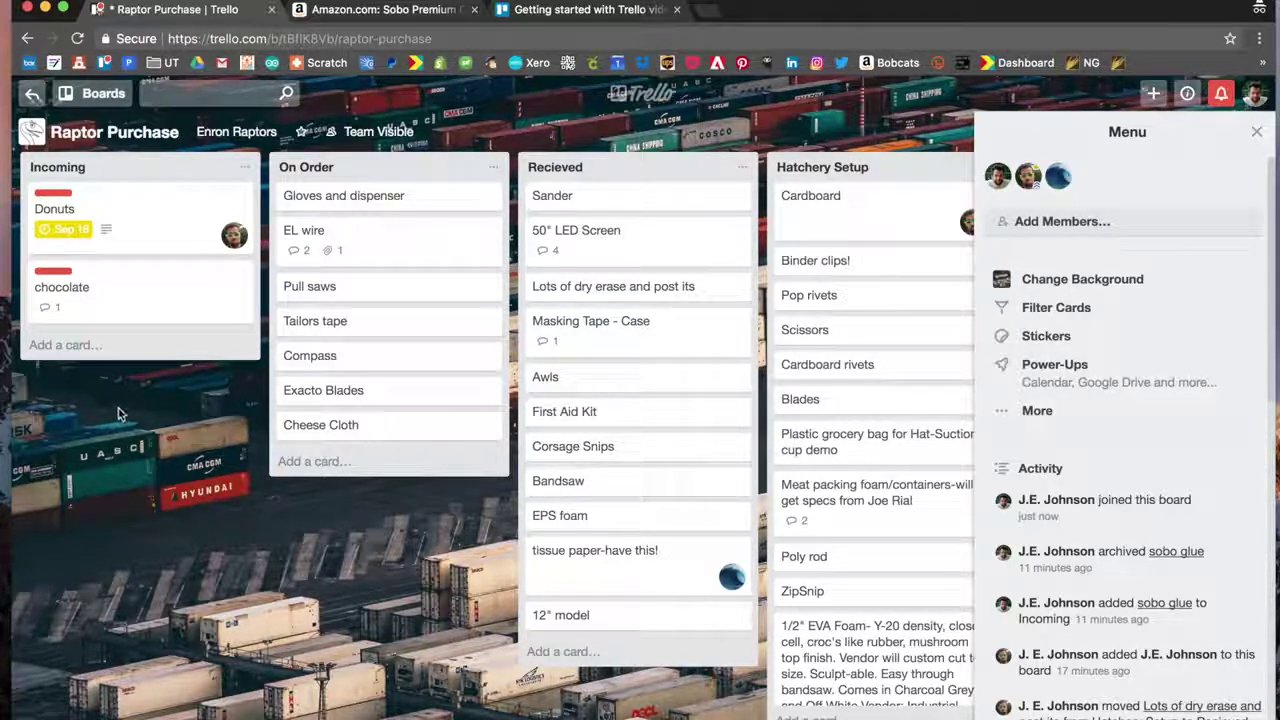
pyautogui.click(62, 345)
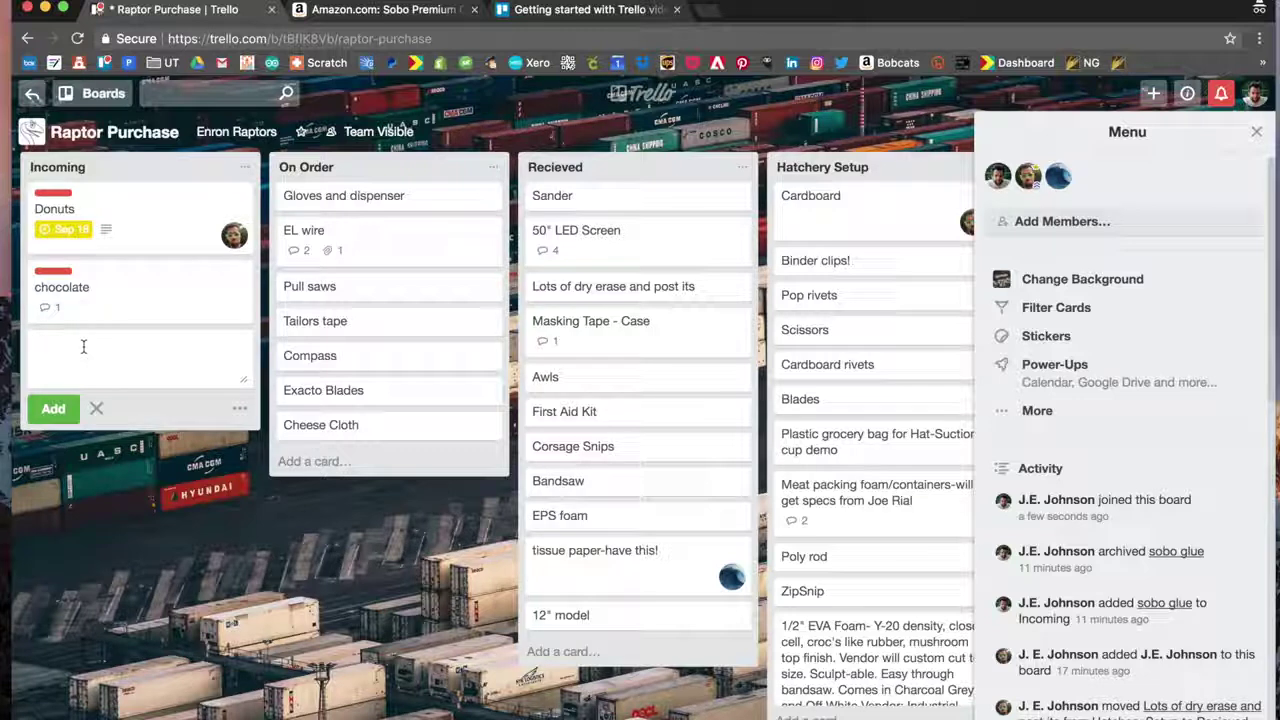
pyautogui.write('So')
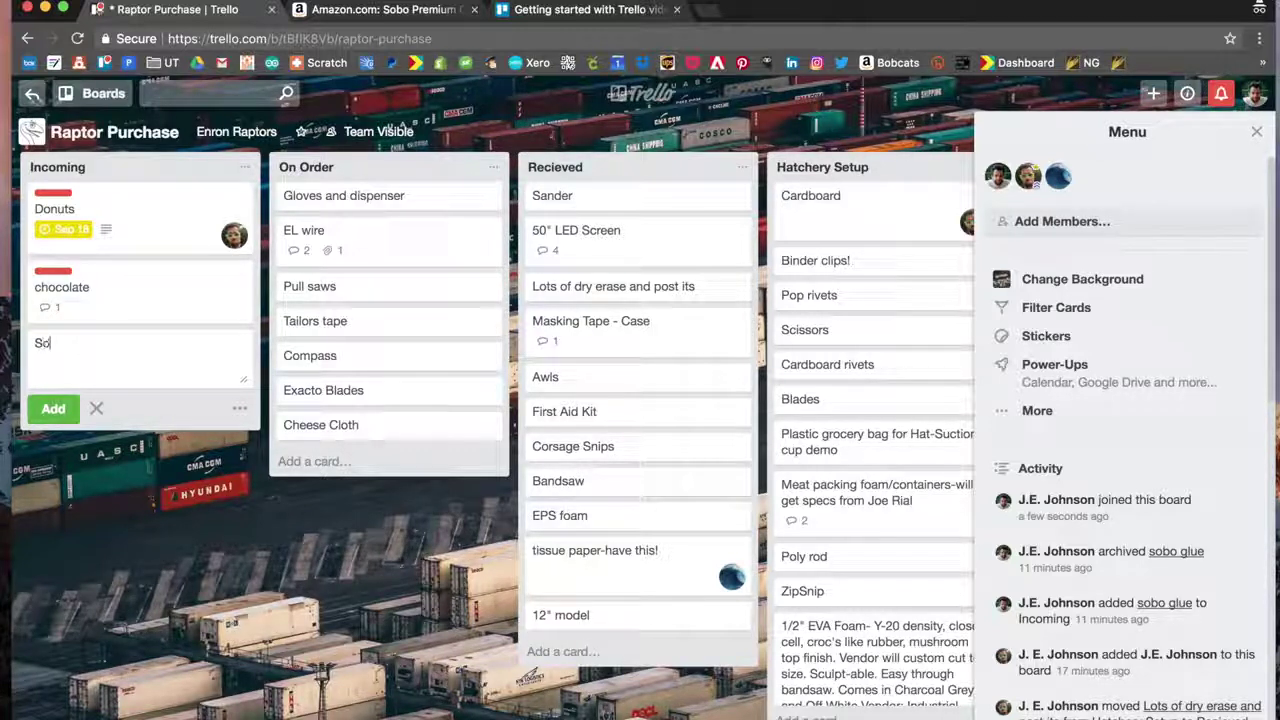
pyautogui.write('bo glue')
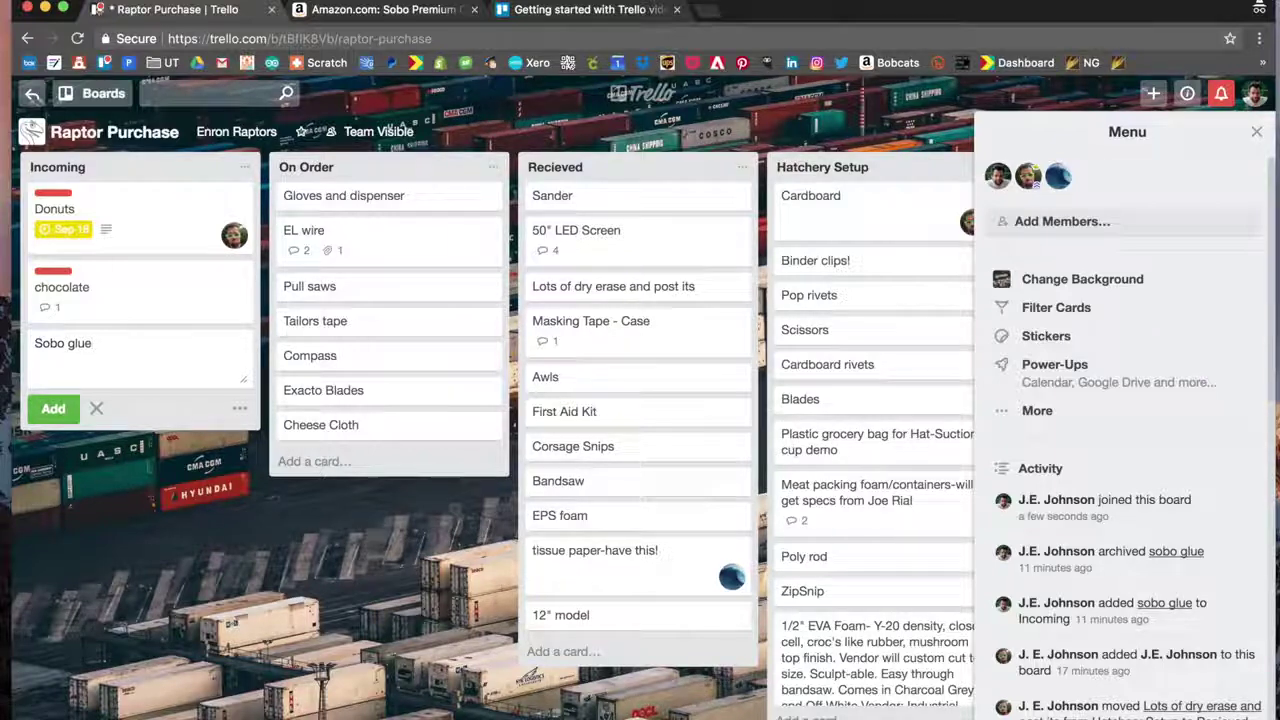
pyautogui.press('Return')
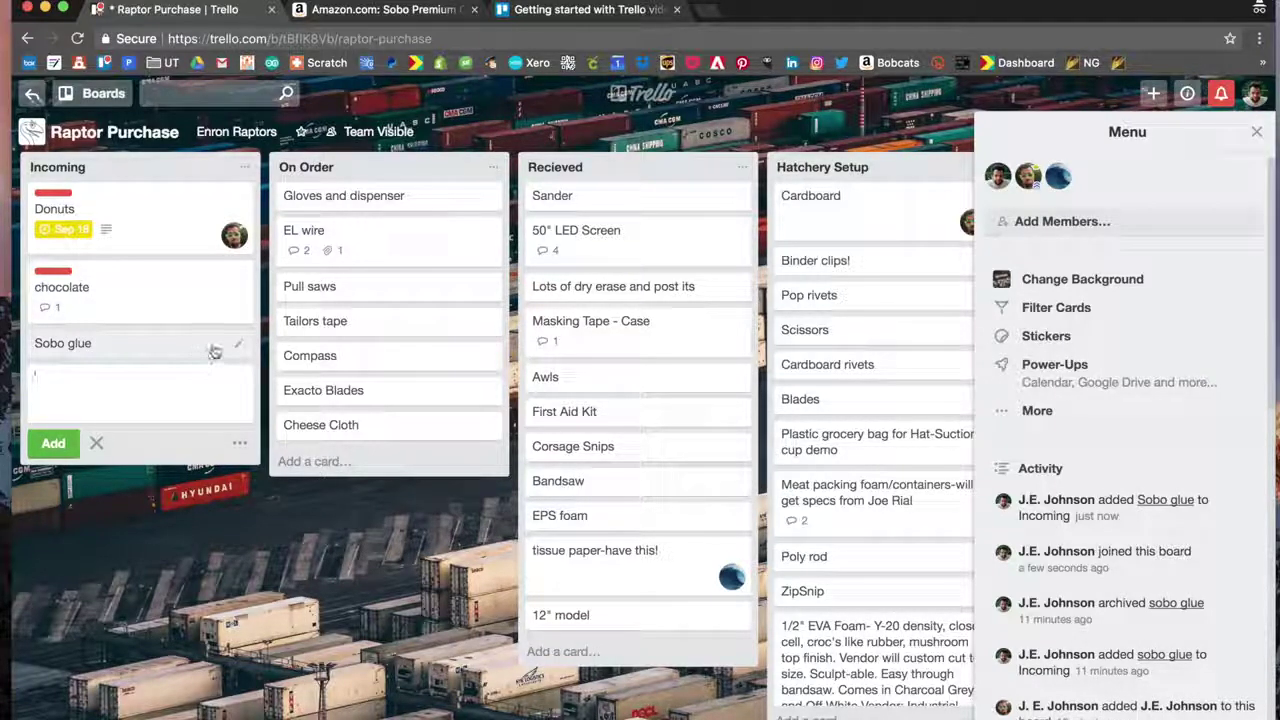
# Apply the red High Priority label to the "Sobo glue" card and save the card
pyautogui.click(240, 346)
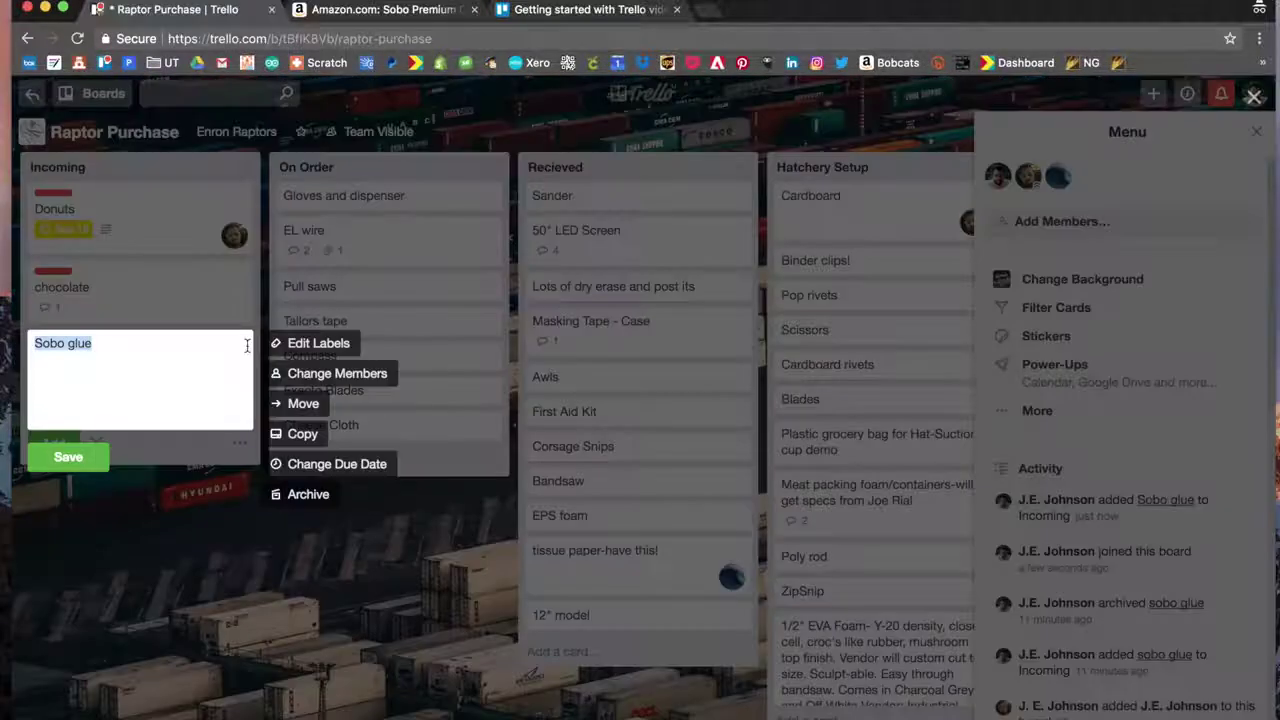
pyautogui.click(306, 347)
pyautogui.click(334, 565)
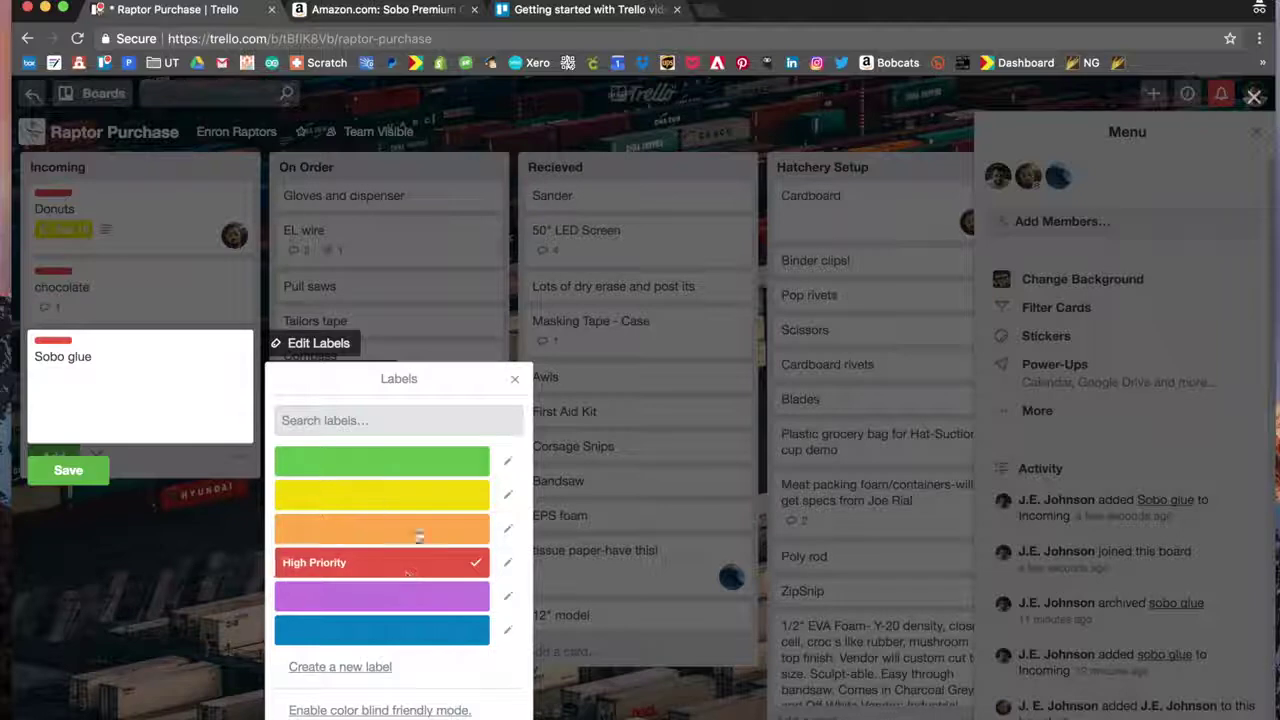
pyautogui.click(83, 484)
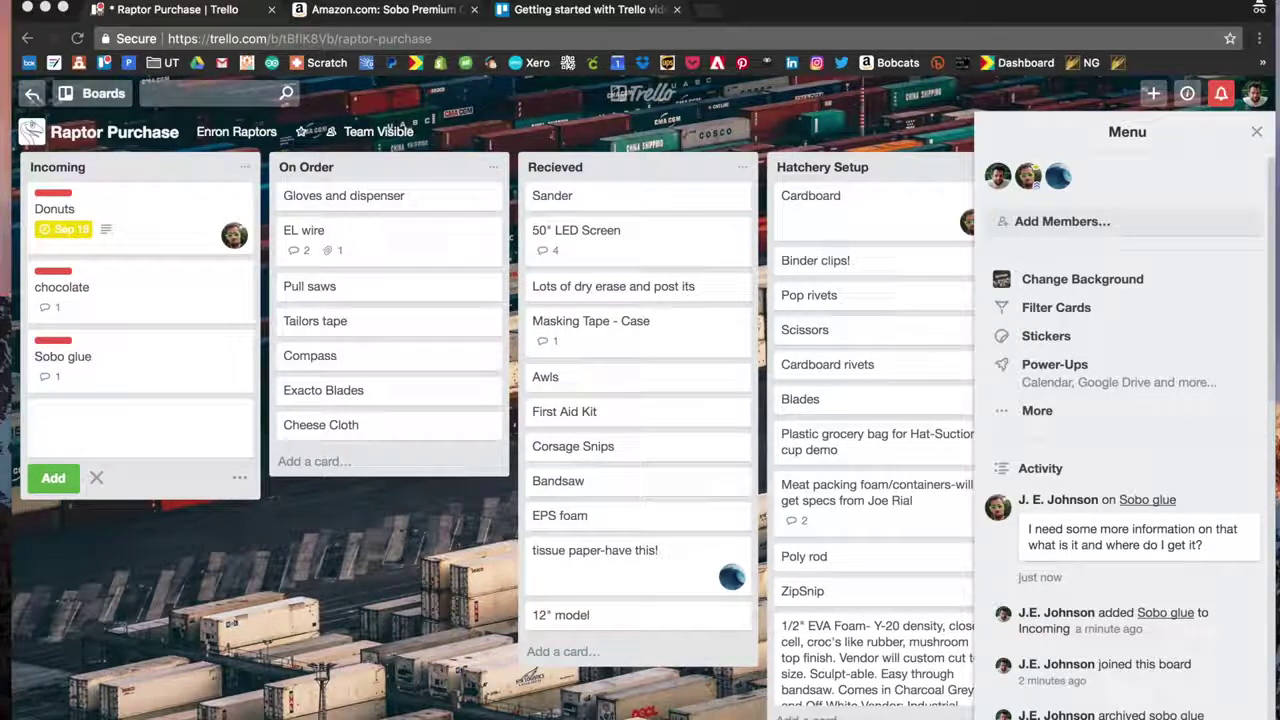
# Answer the question on the "Sobo glue" card with a comment containing the copied Amazon link to the Sobo Premium Craft & Fabric Glue, and close the card
pyautogui.click(137, 370)
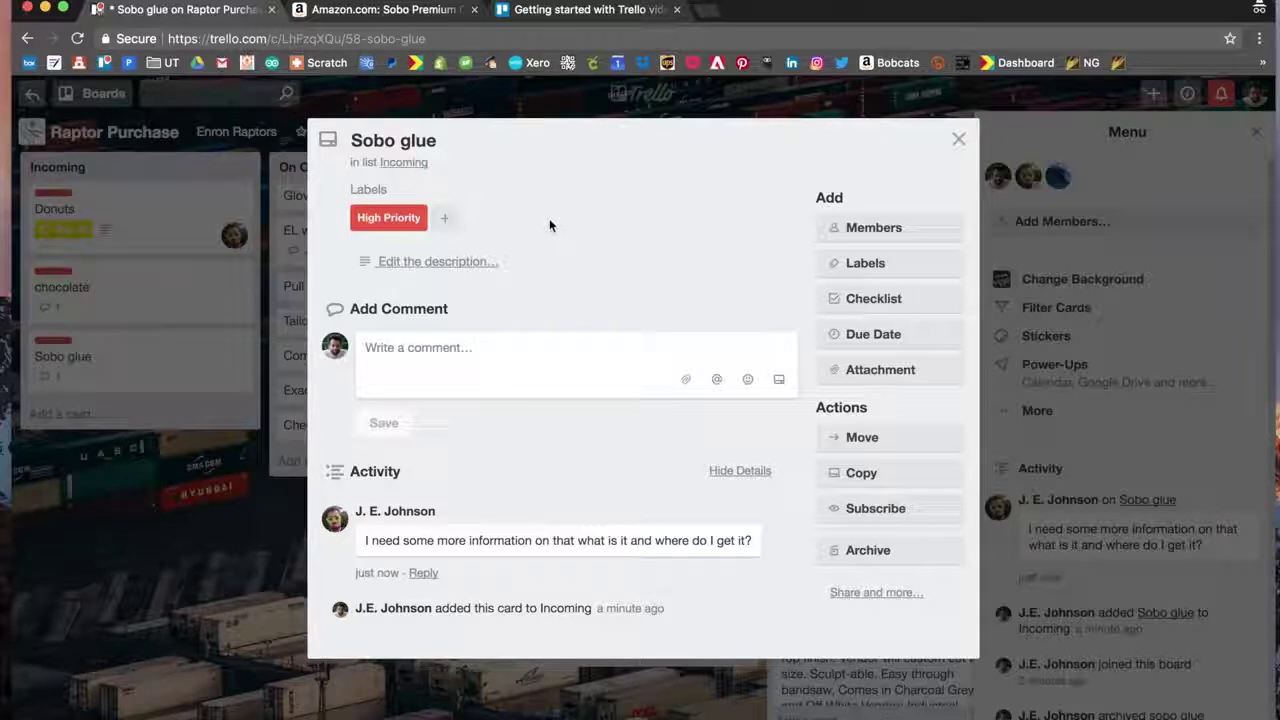
pyautogui.click(367, 12)
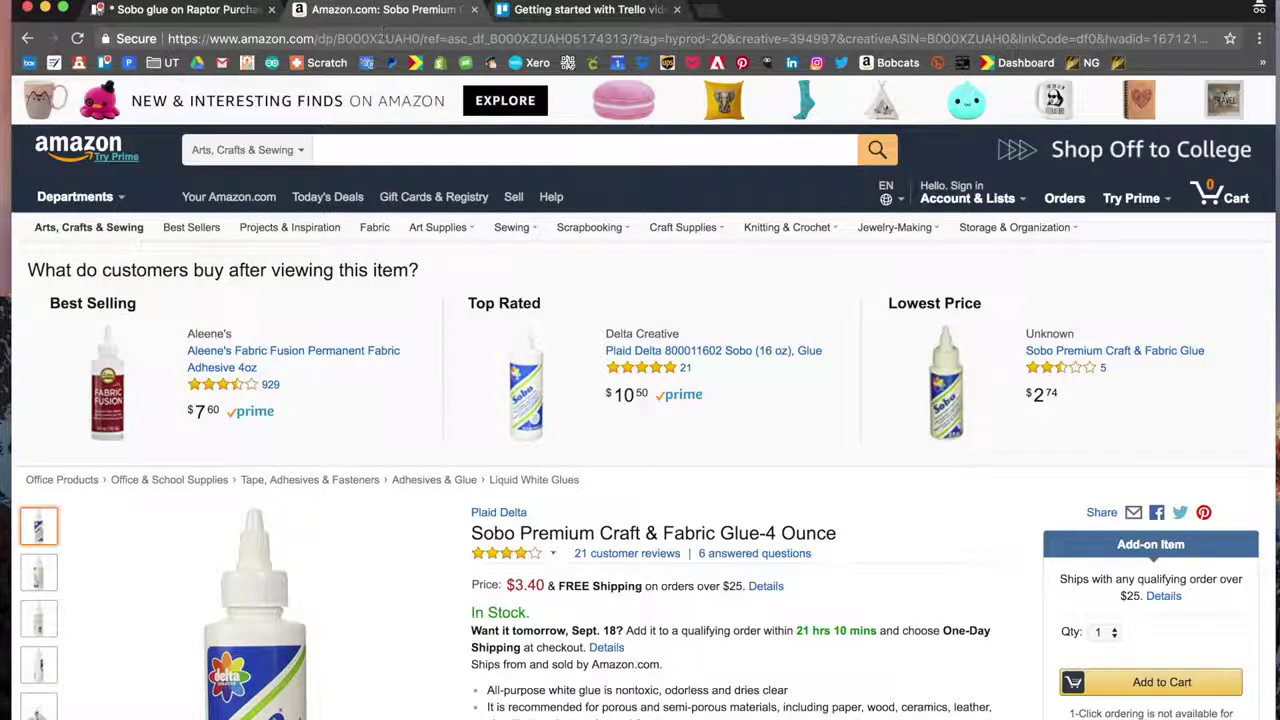
pyautogui.click(384, 36)
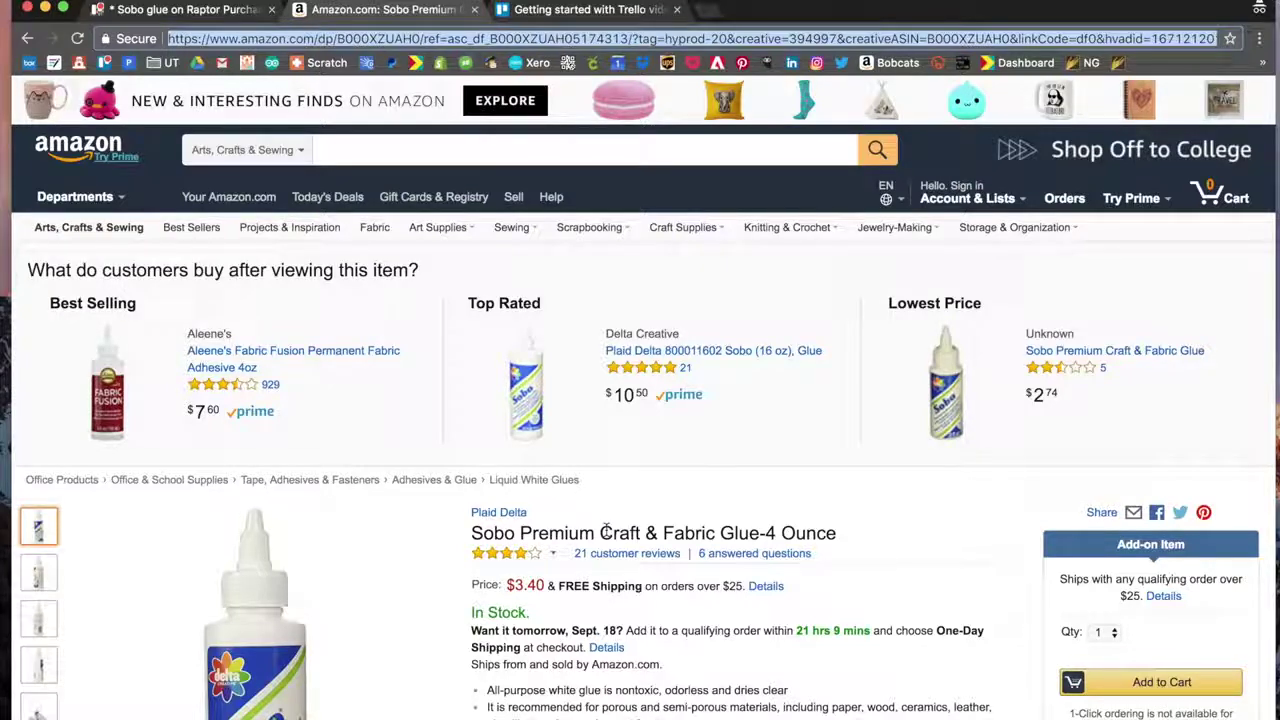
pyautogui.click(178, 16)
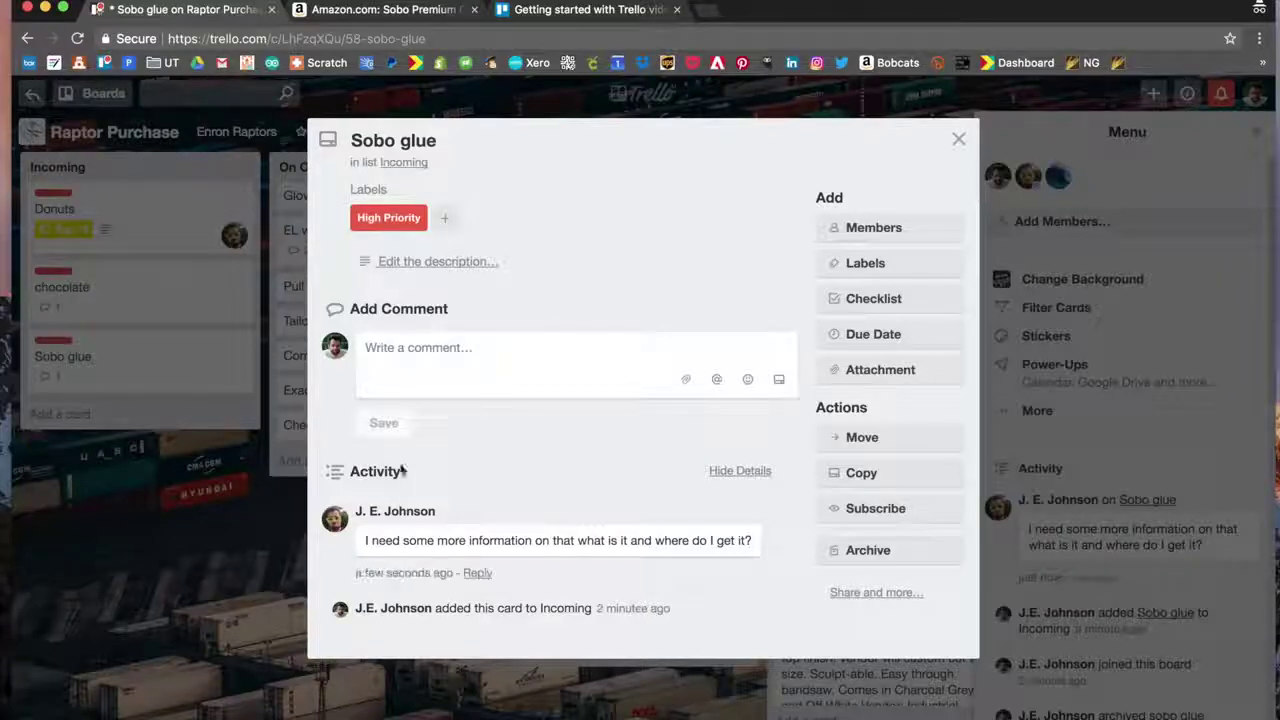
pyautogui.click(444, 357)
pyautogui.press('super+v')
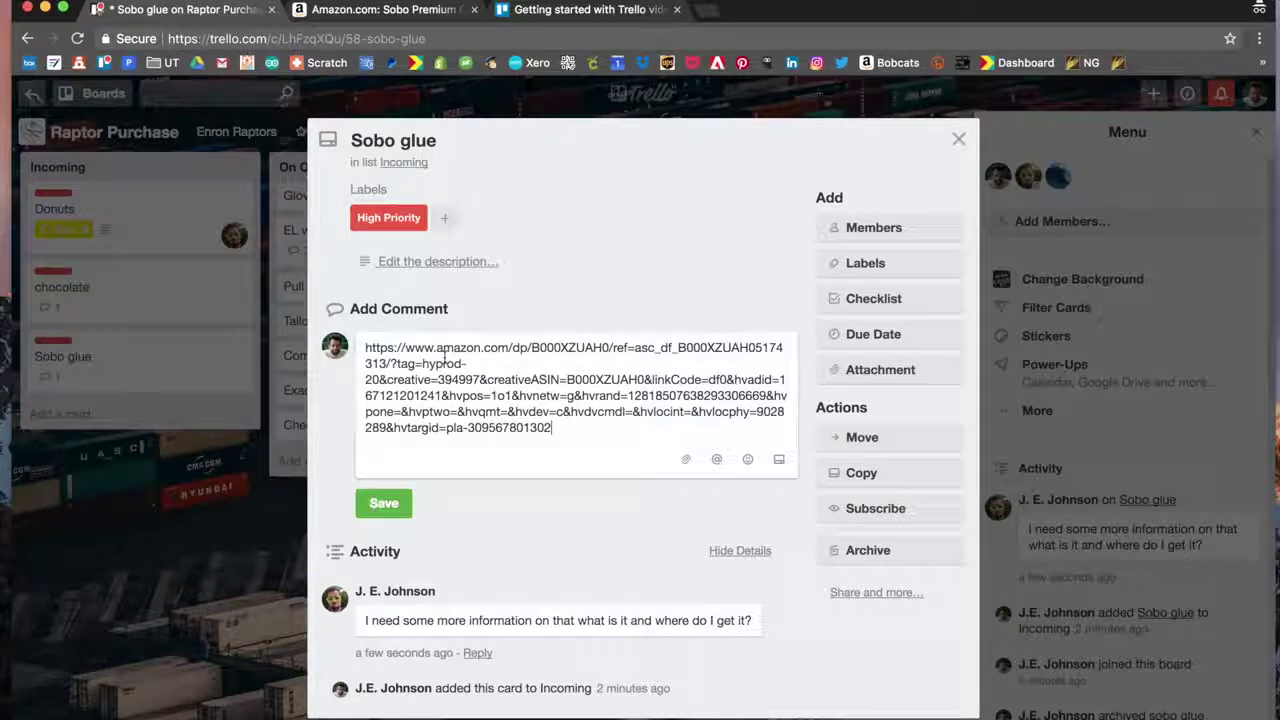
pyautogui.click(386, 505)
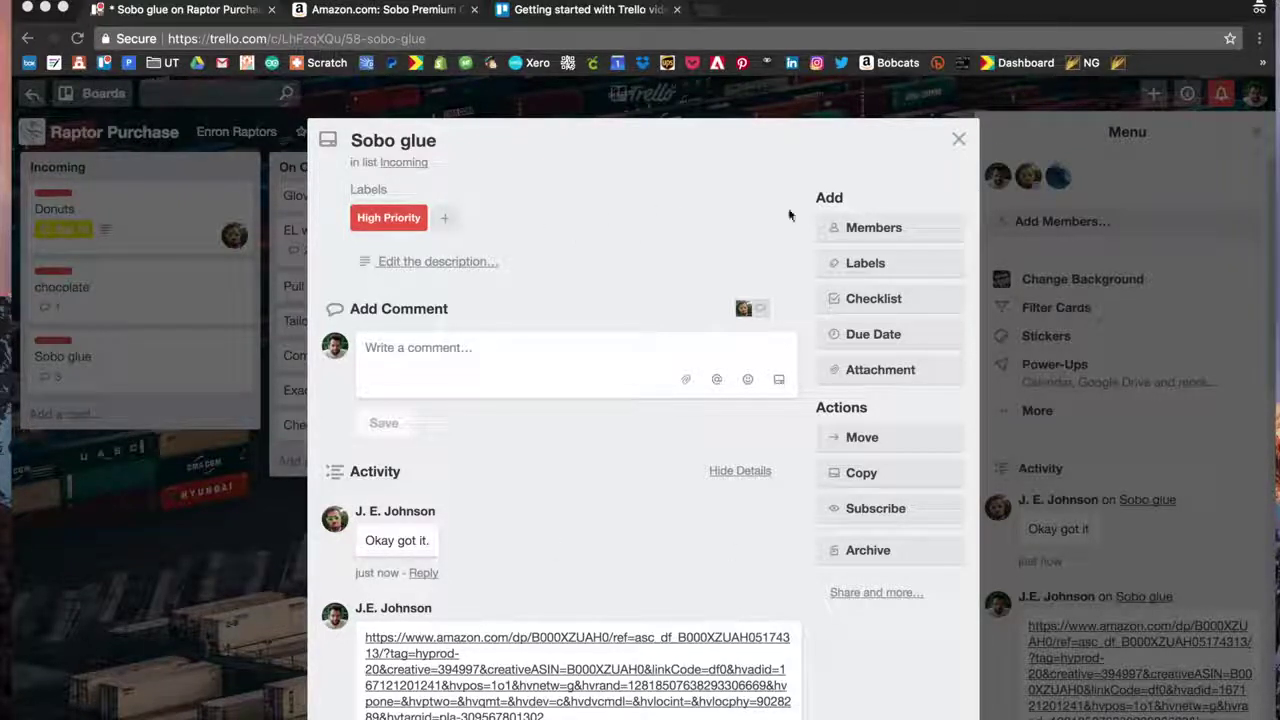
pyautogui.click(958, 142)
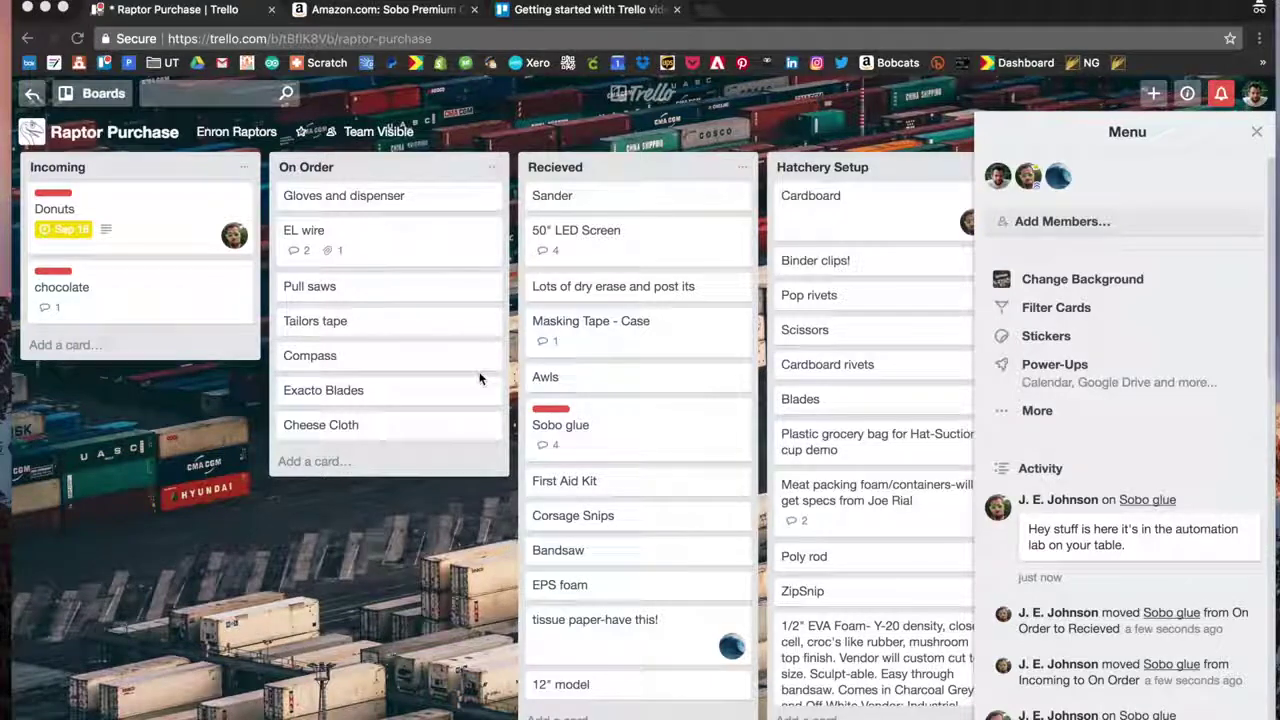
# Review the lists through On hold and read the comments on the "Bosh Foam Knife" card, closing it when done
pyautogui.hscroll(3, 479, 378)
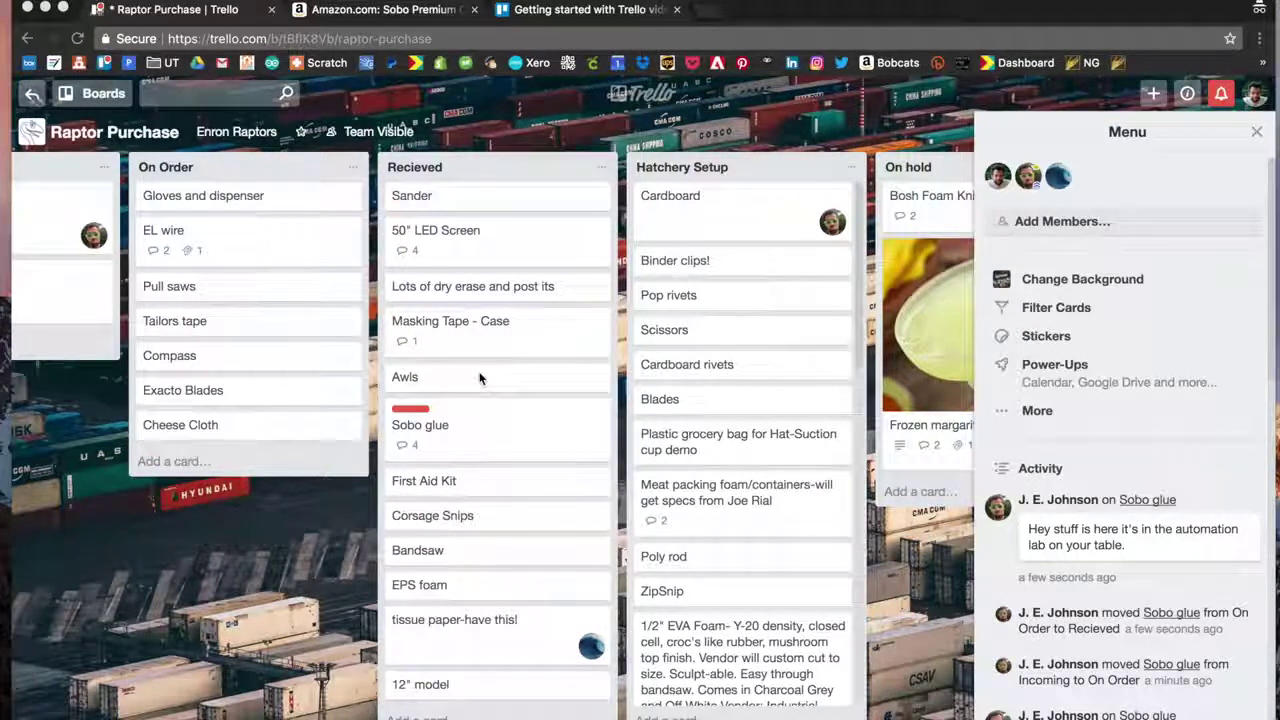
pyautogui.hscroll(-1, 479, 378)
pyautogui.hscroll(3, 479, 378)
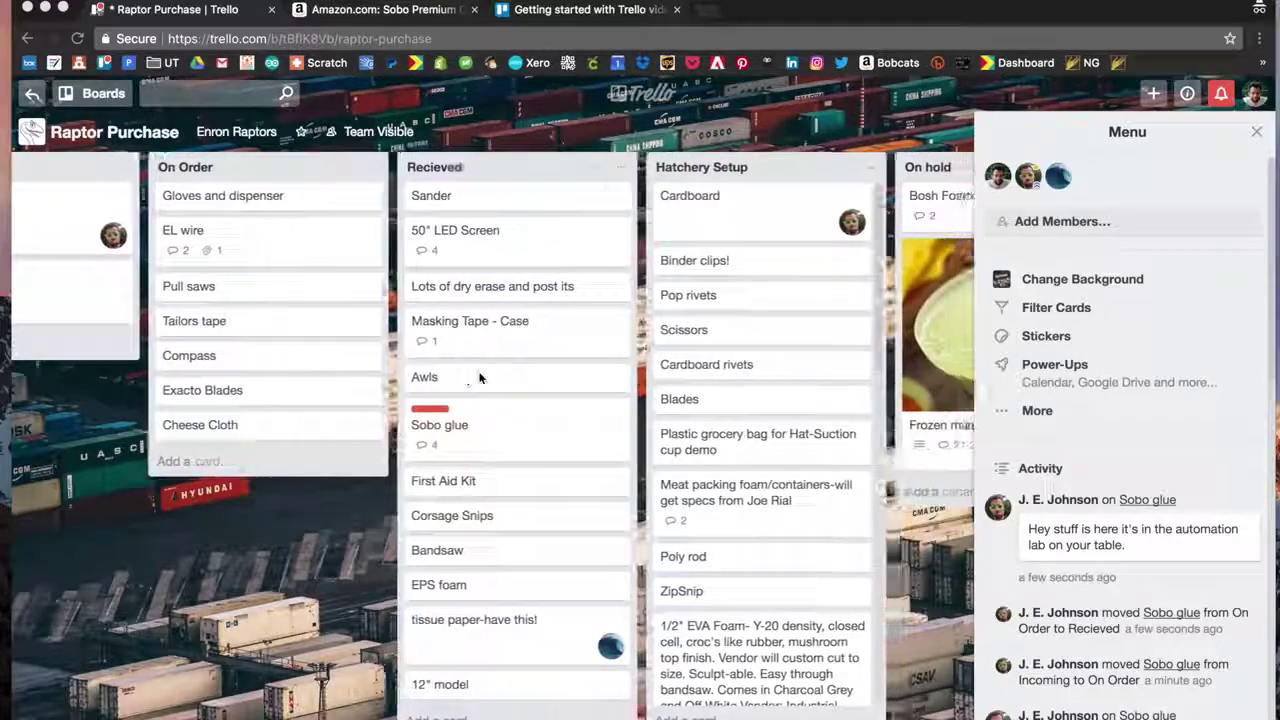
pyautogui.hscroll(8, 479, 378)
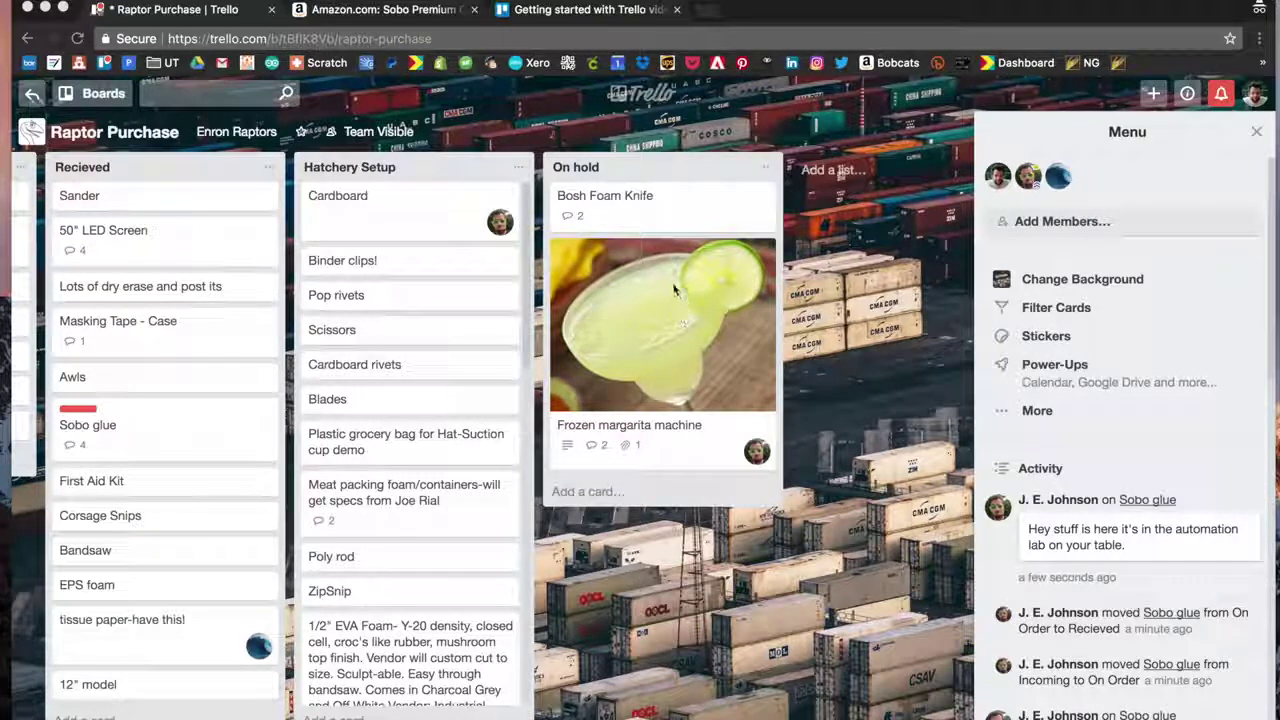
pyautogui.click(690, 211)
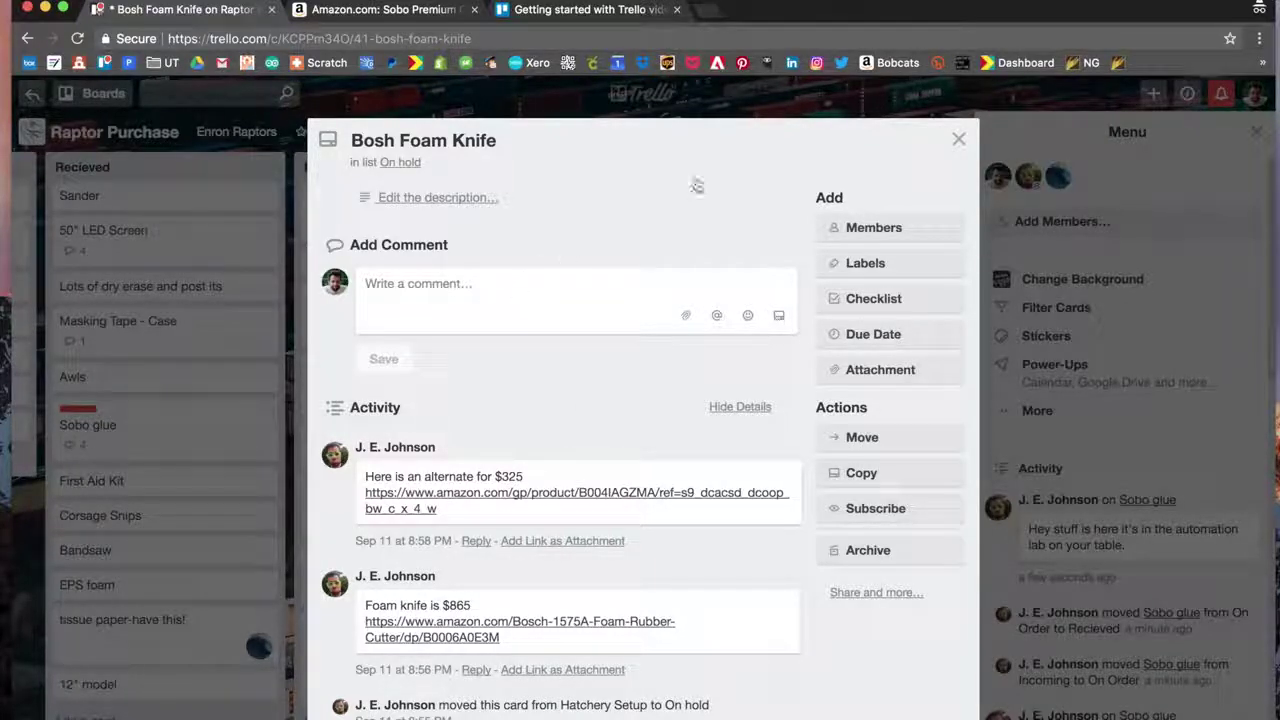
pyautogui.click(958, 139)
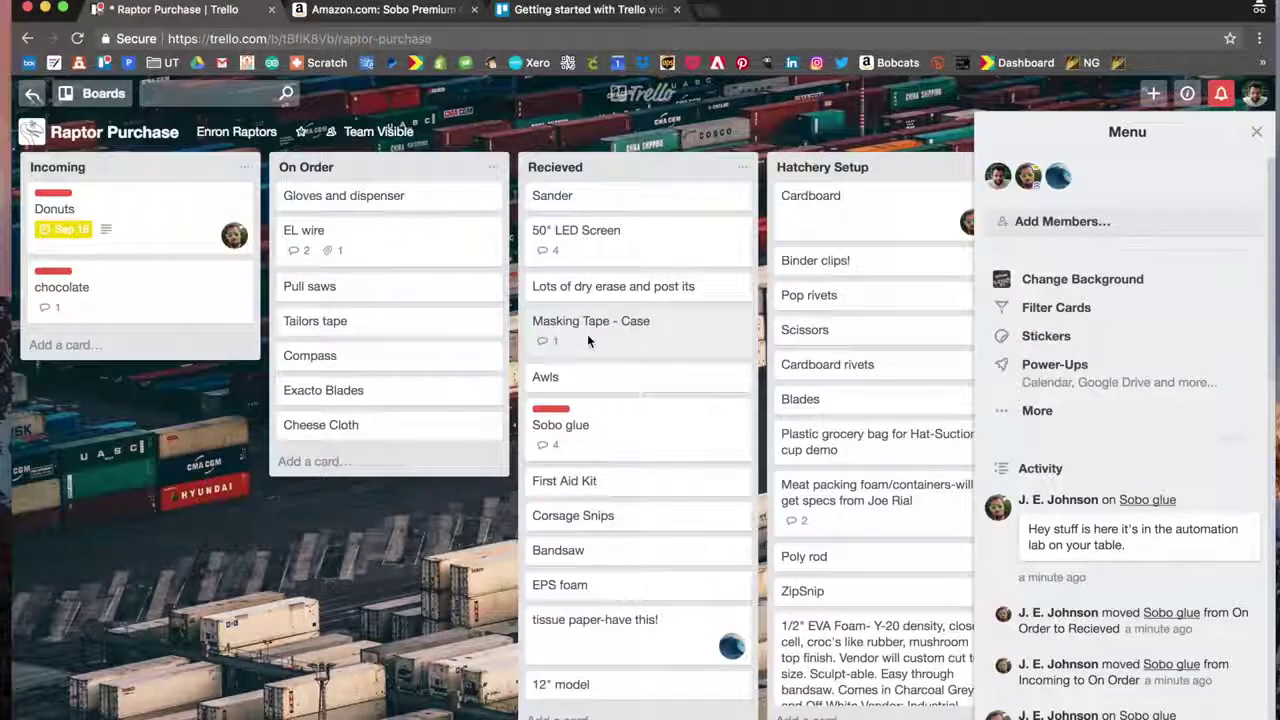